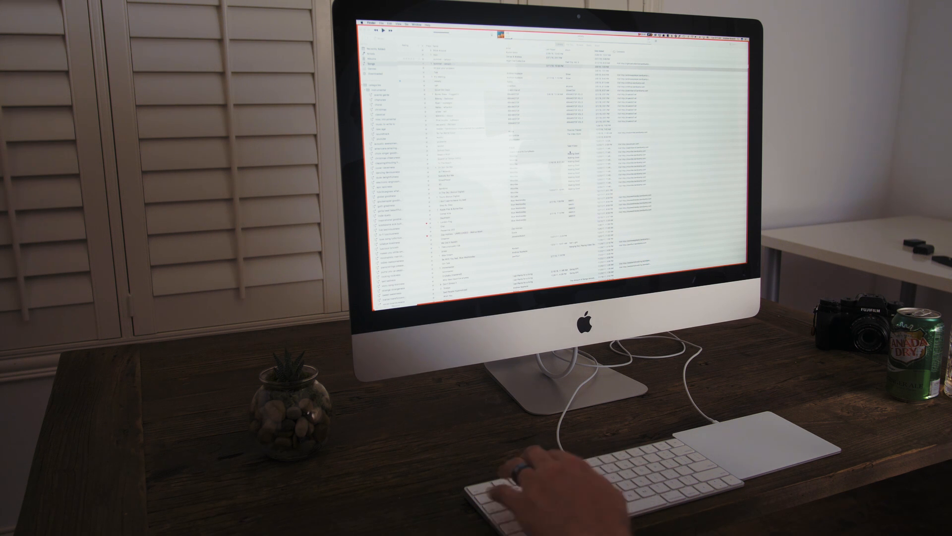
Lower the display brightness
key(F1)
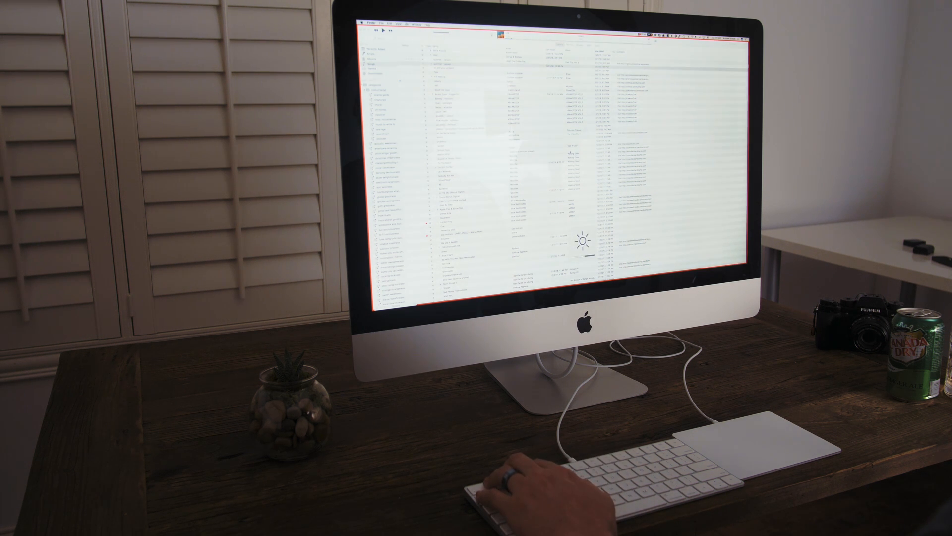
key(F1)
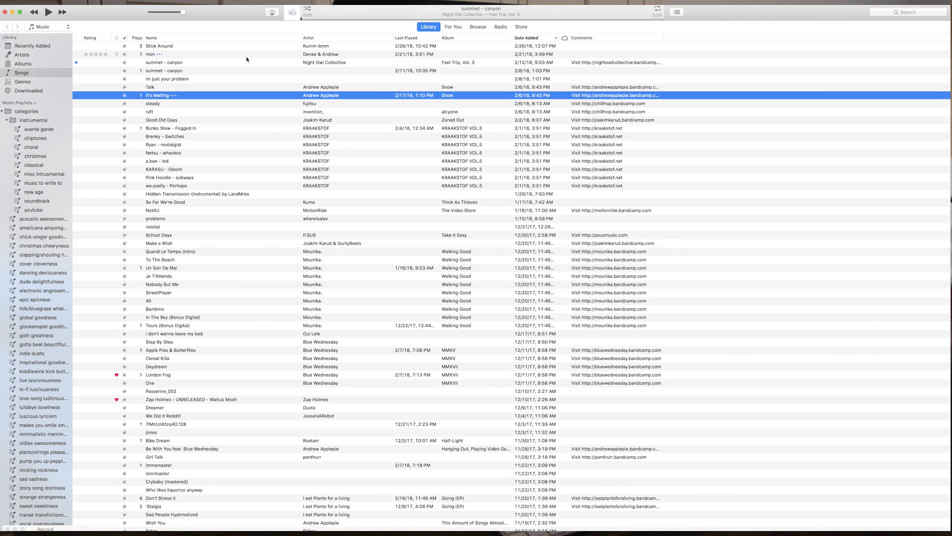
Play the song "mon" from the iTunes song library
click(260, 54)
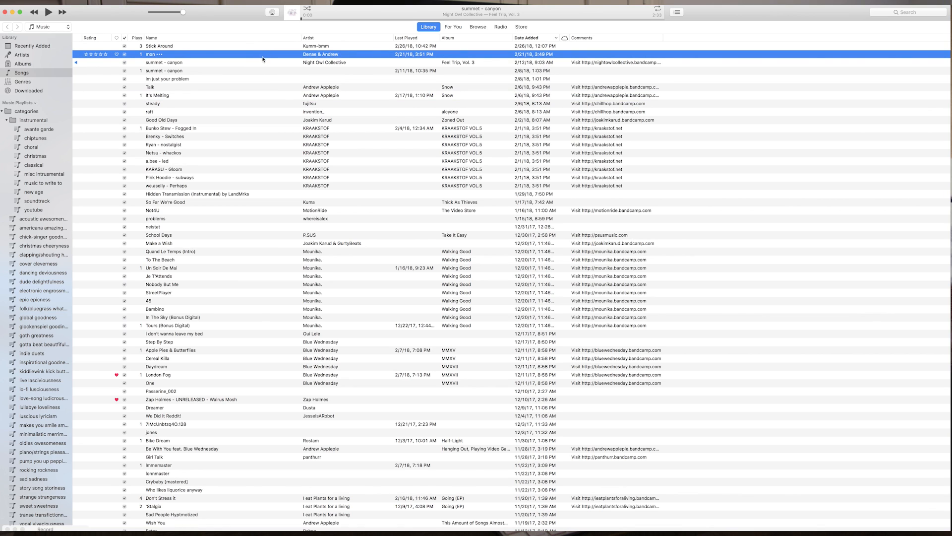
double_click(261, 56)
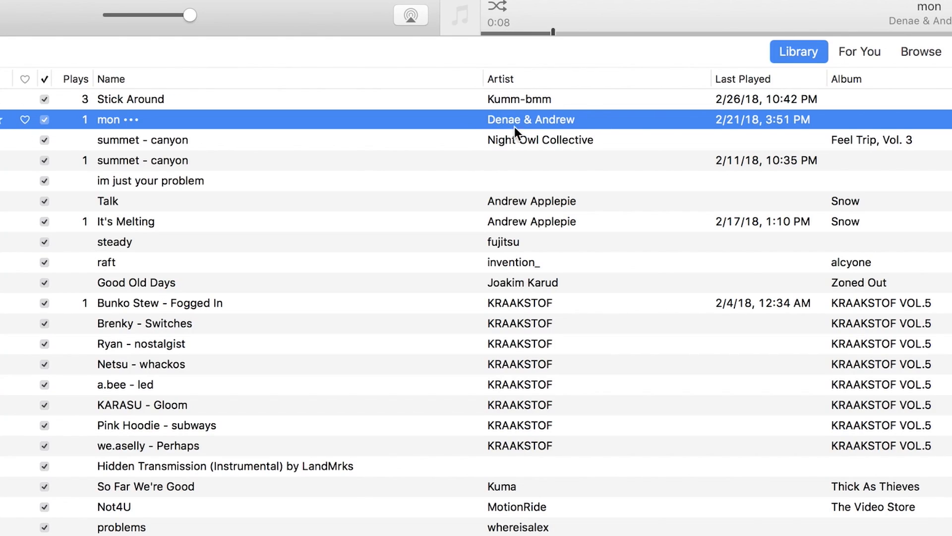
click(887, 9)
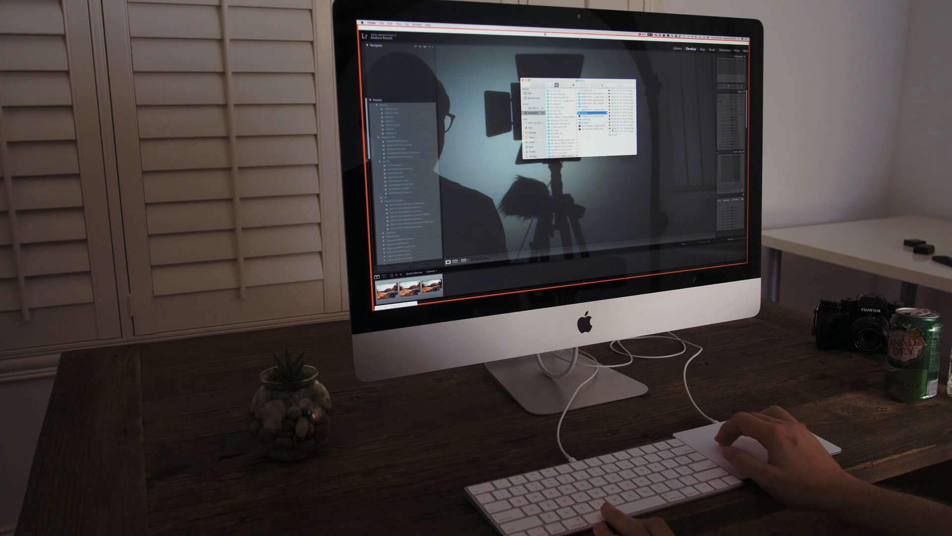
Switch to Finder and preview the finished panorama 2018-02-10 17.11.00-Pano.jpg at large size
click(622, 125)
click(585, 120)
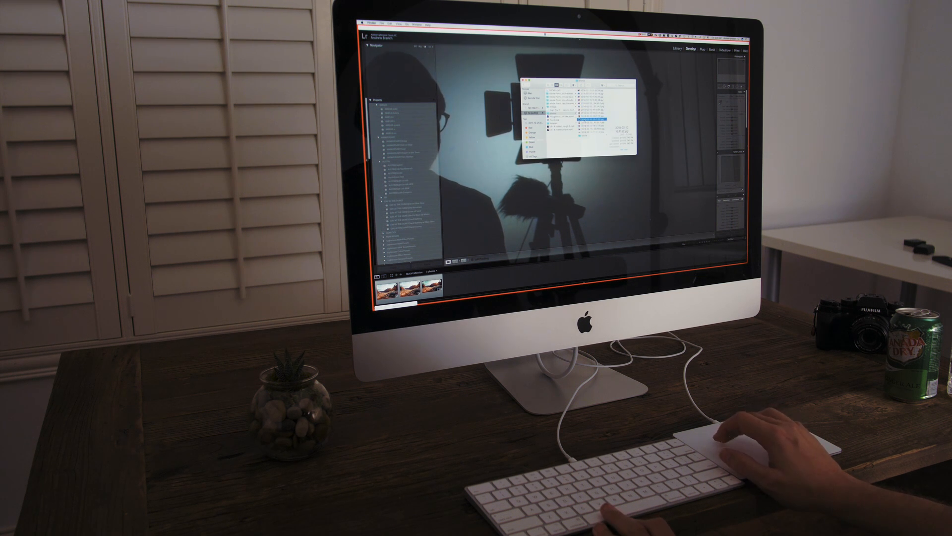
click(583, 126)
click(586, 129)
key(space)
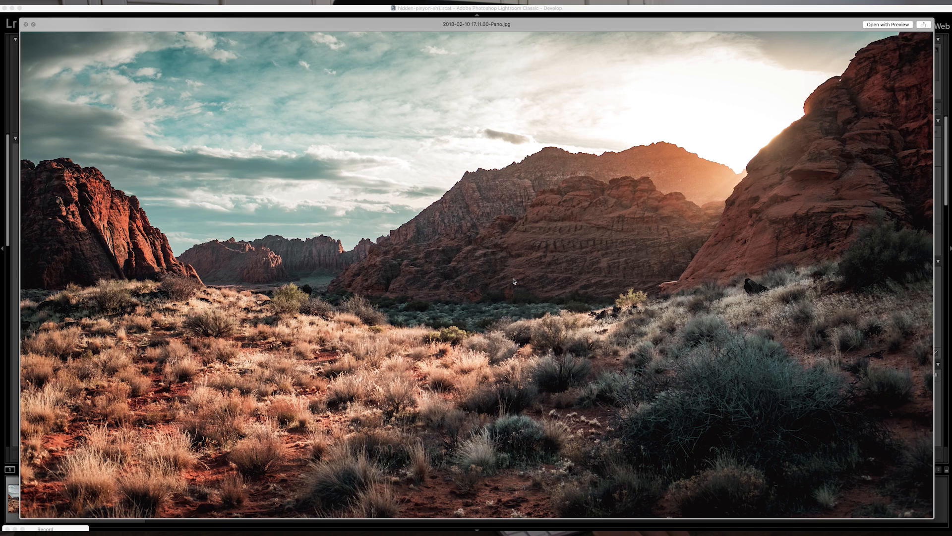
key(space)
In Lightroom Classic, create virtual copies of both 2018-02-10 17.11.00.raf and 2018-02-10 17.11.02.raf
click(399, 363)
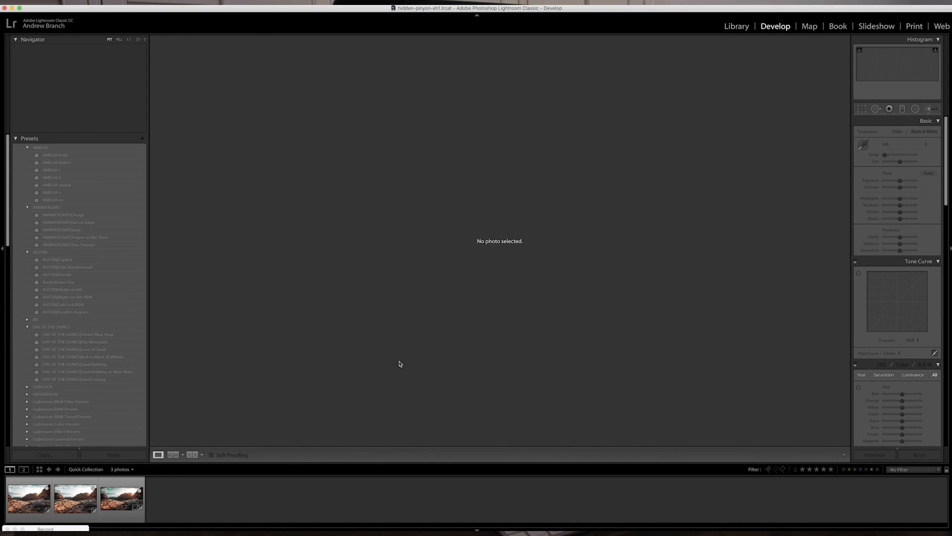
click(77, 500)
click(26, 497)
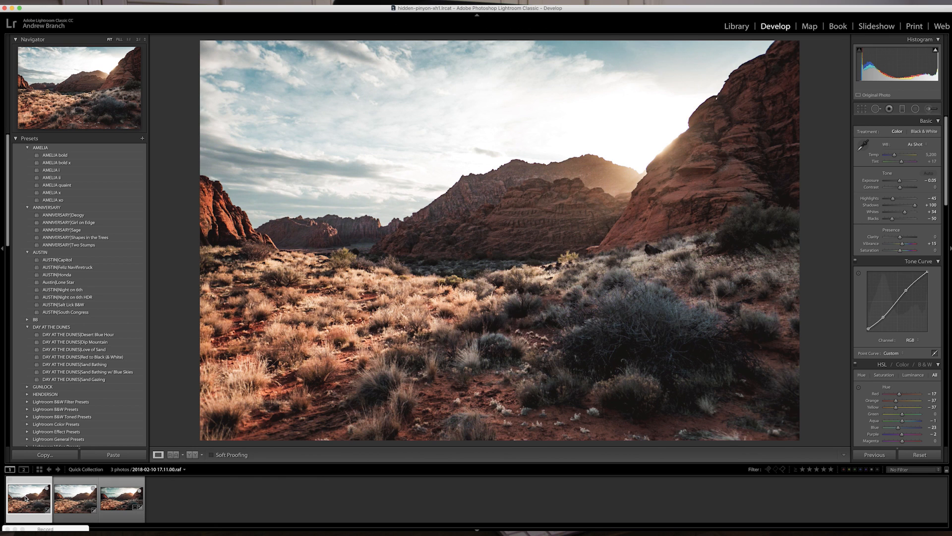
right_click(81, 492)
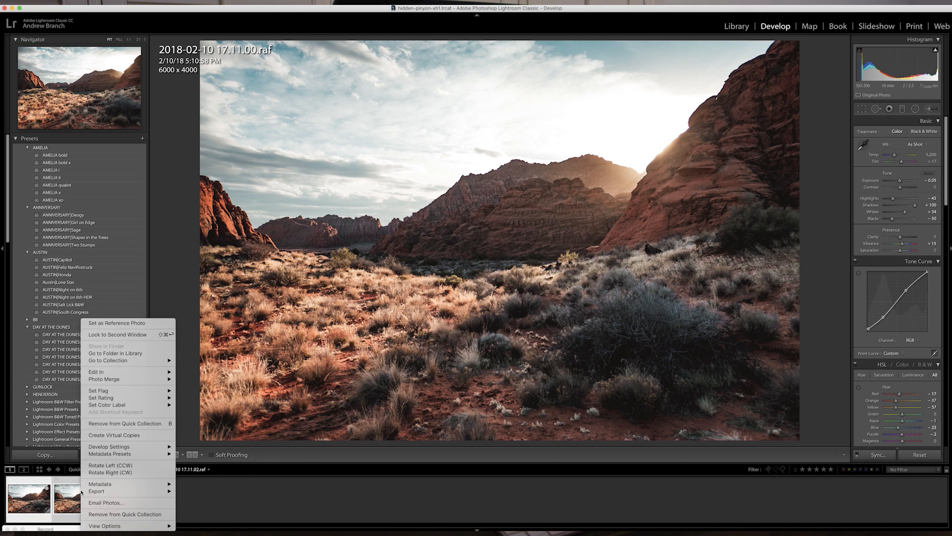
click(114, 435)
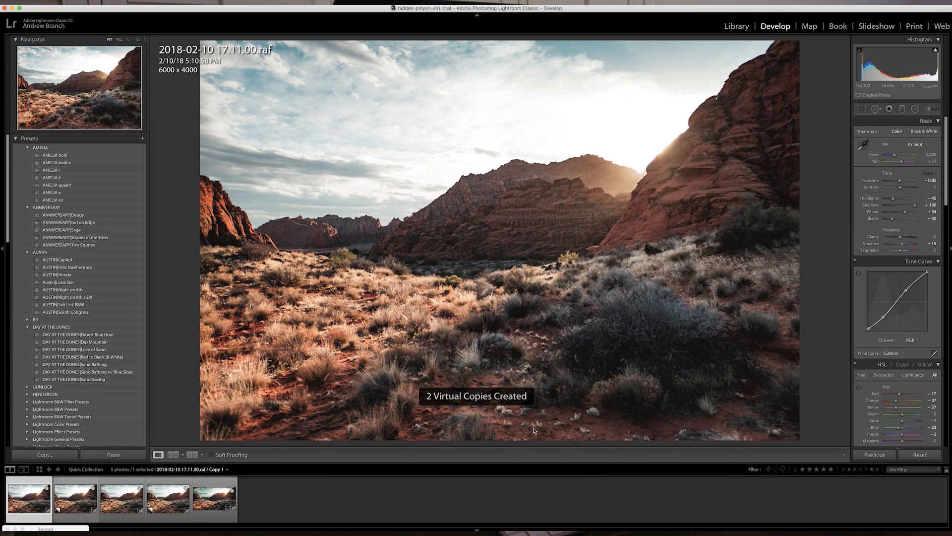
Reset all develop settings on the original photos 2018-02-10 17.11.00.raf and 2018-02-10 17.11.02.raf, leaving their virtual copies edited
click(920, 455)
key(Right)
key(Right)
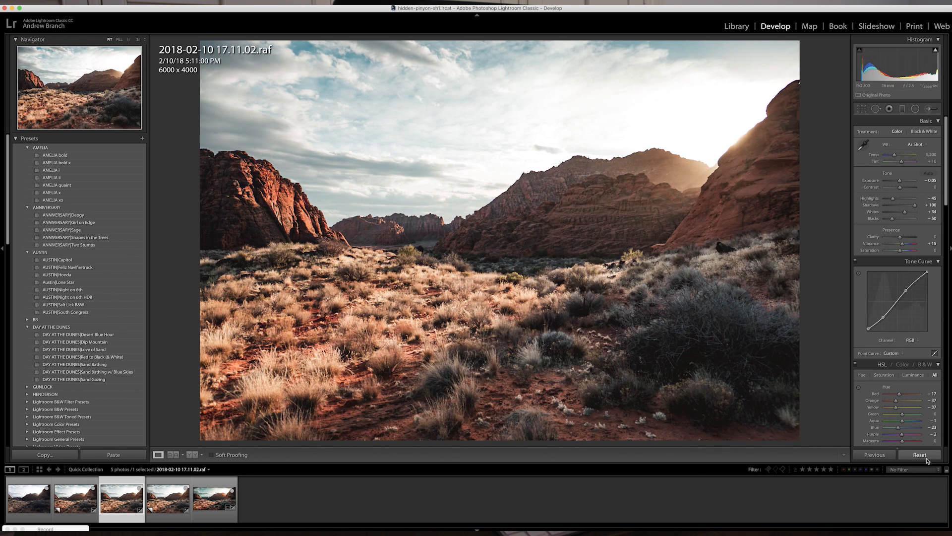
click(925, 457)
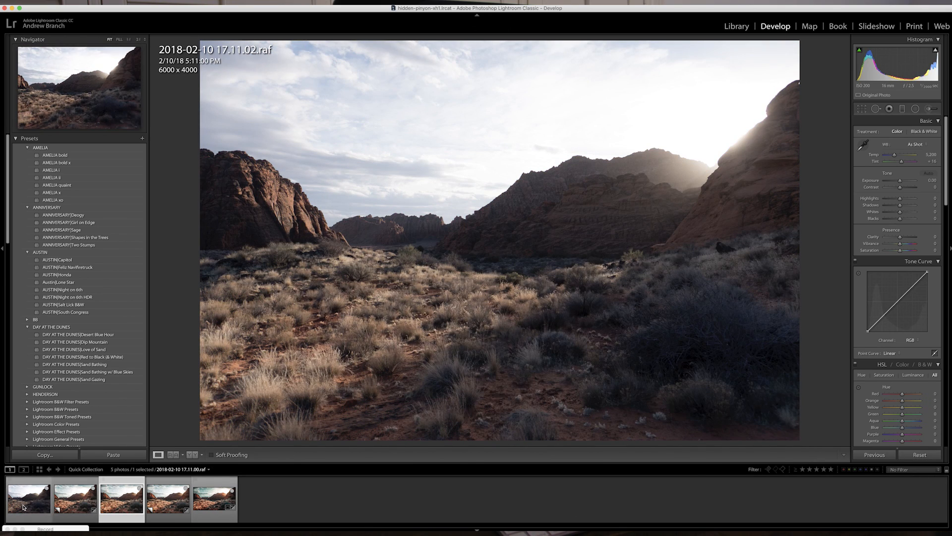
Compare the framing and overlap of the unedited photos 17.11.00.raf and 17.11.02.raf by alternating between them
click(23, 507)
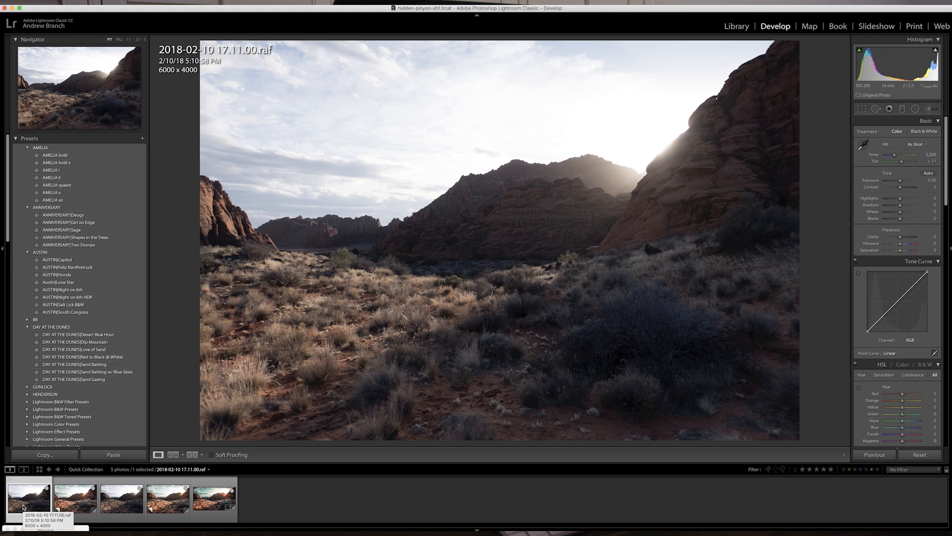
click(76, 509)
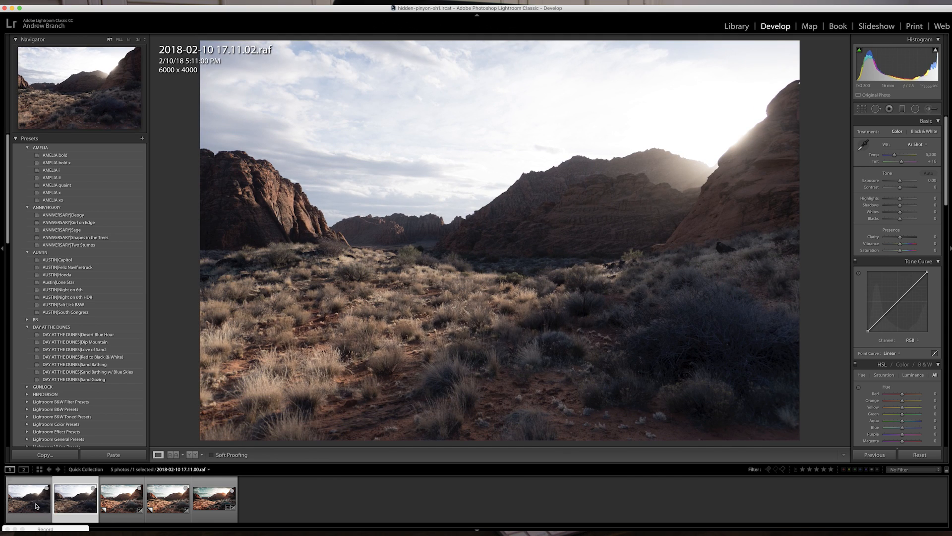
click(36, 506)
click(73, 506)
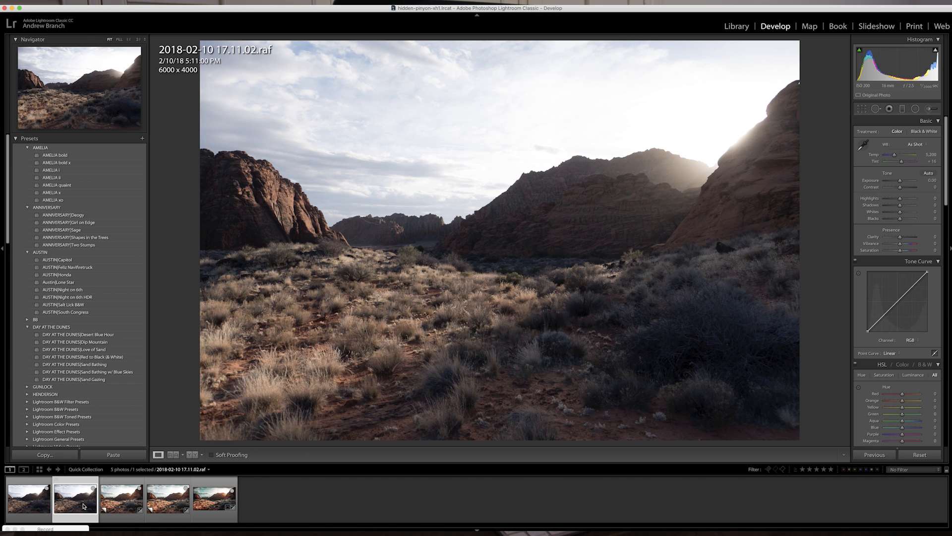
click(40, 502)
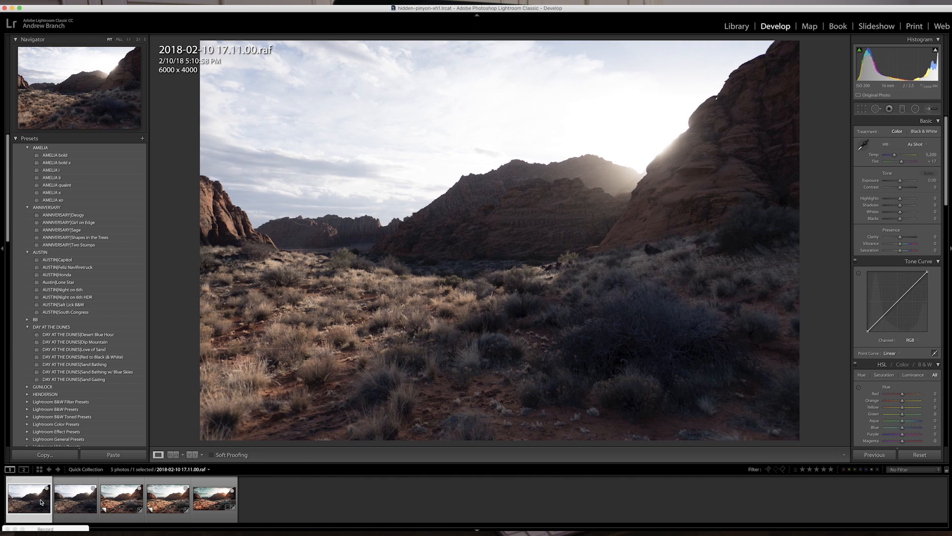
click(80, 503)
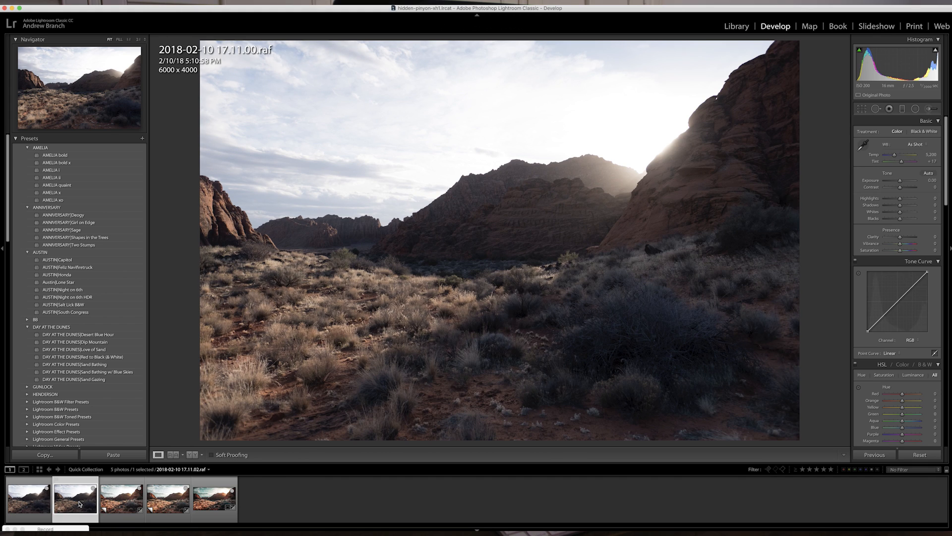
click(34, 499)
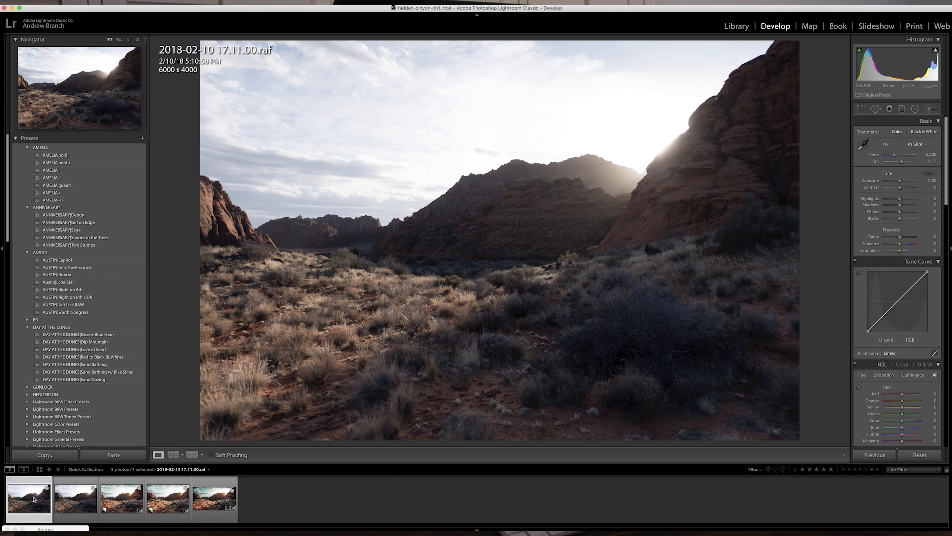
click(57, 500)
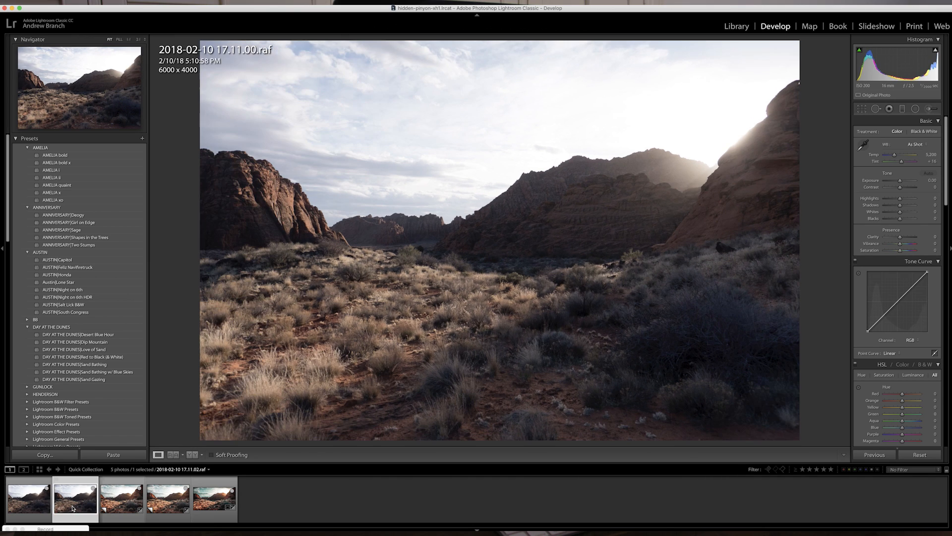
click(26, 504)
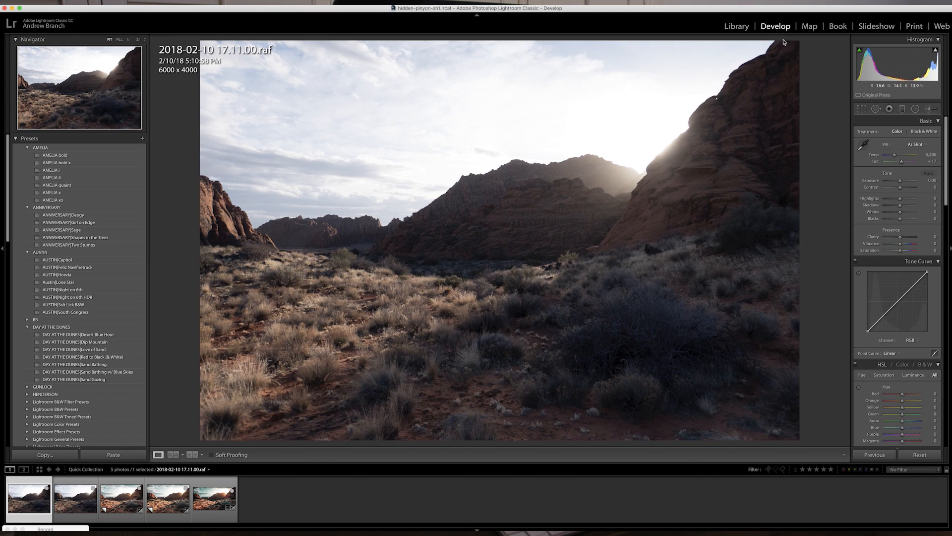
click(75, 499)
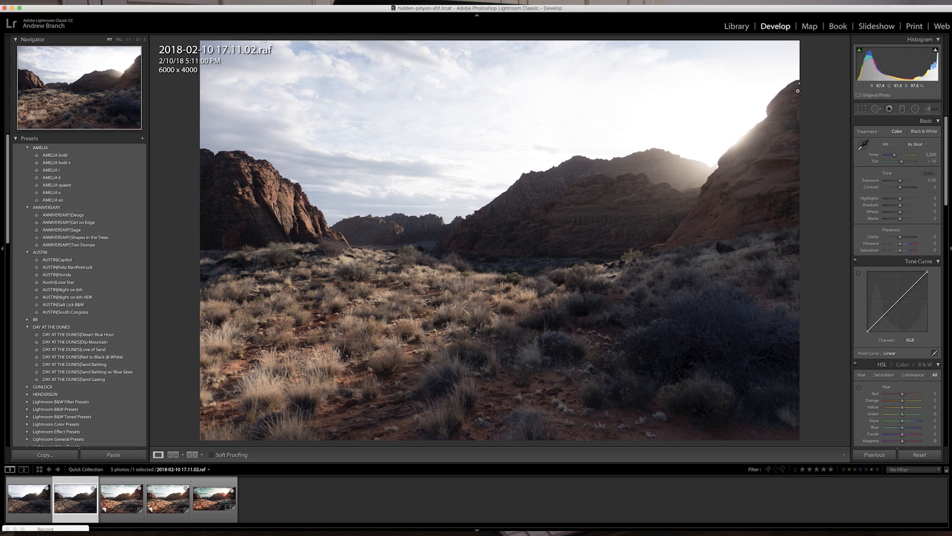
click(46, 502)
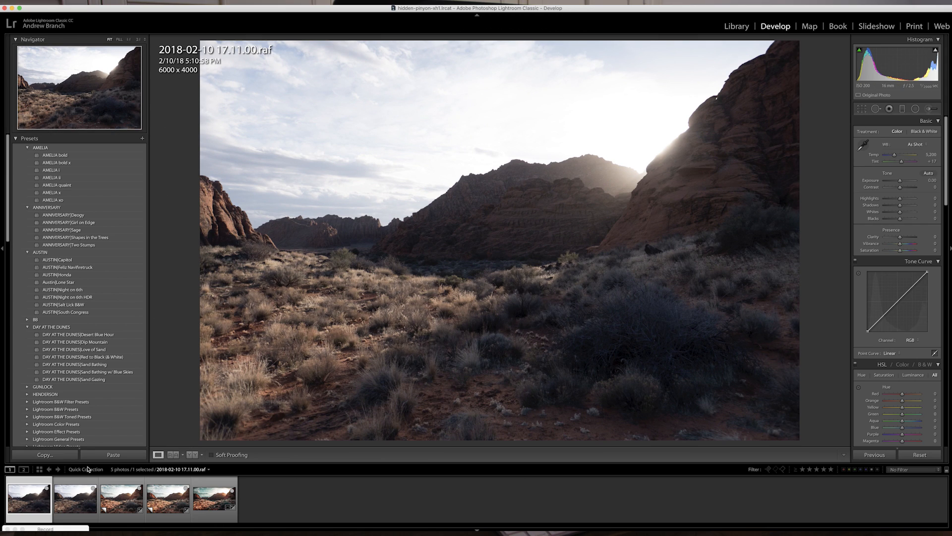
click(73, 512)
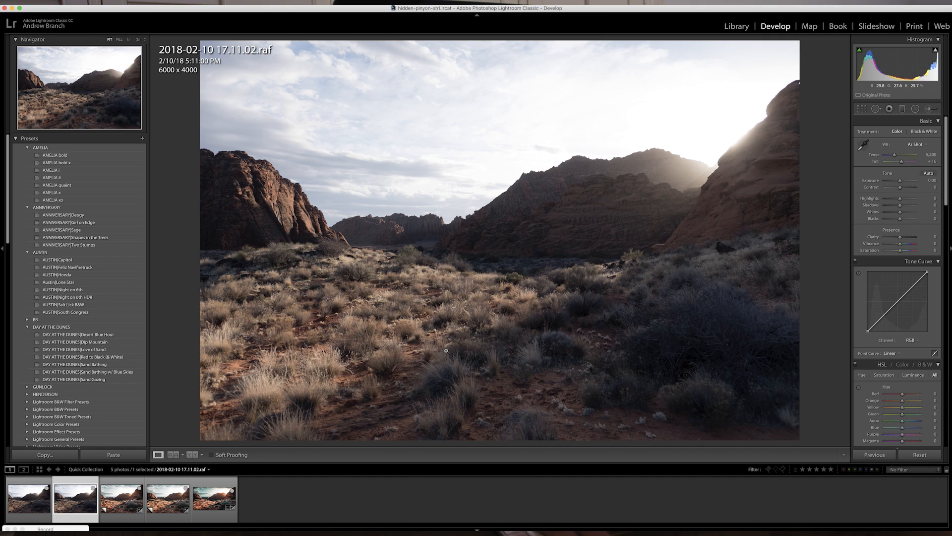
click(38, 510)
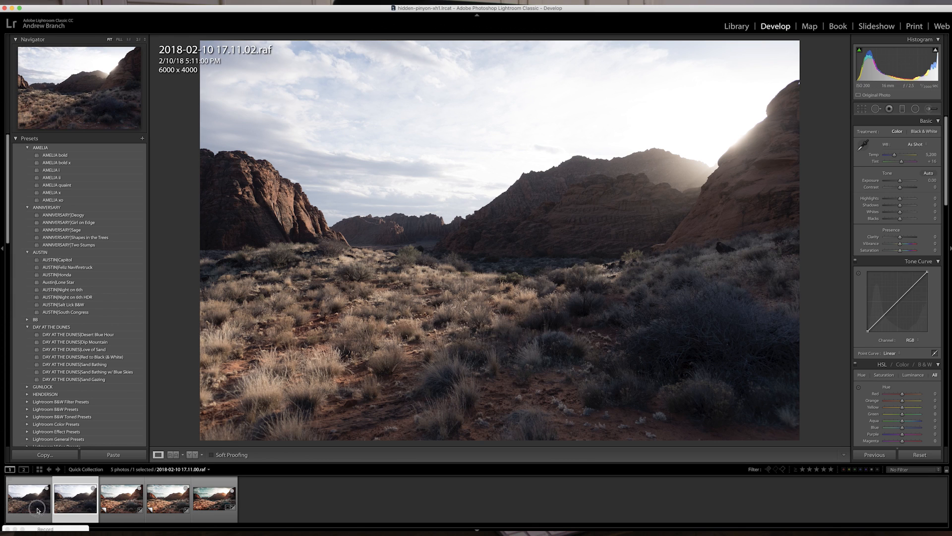
click(66, 506)
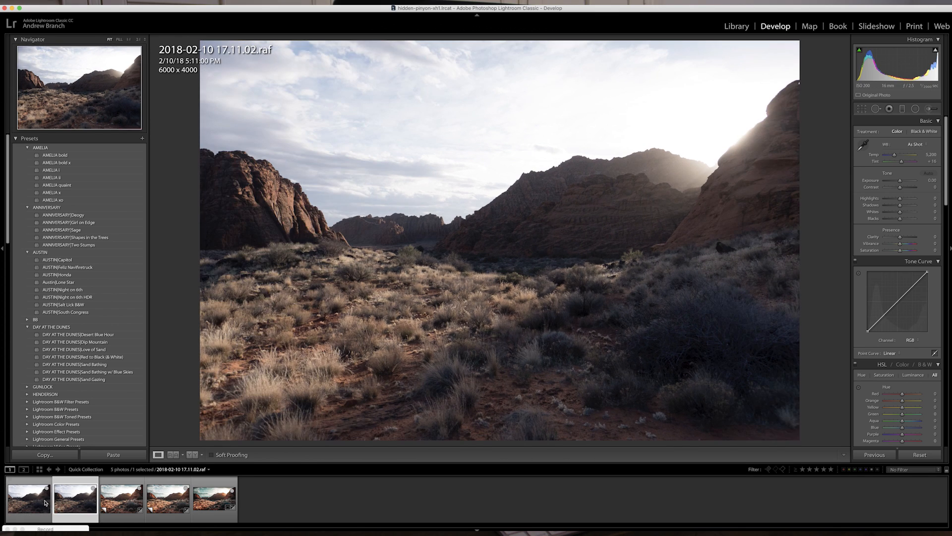
click(41, 506)
click(79, 501)
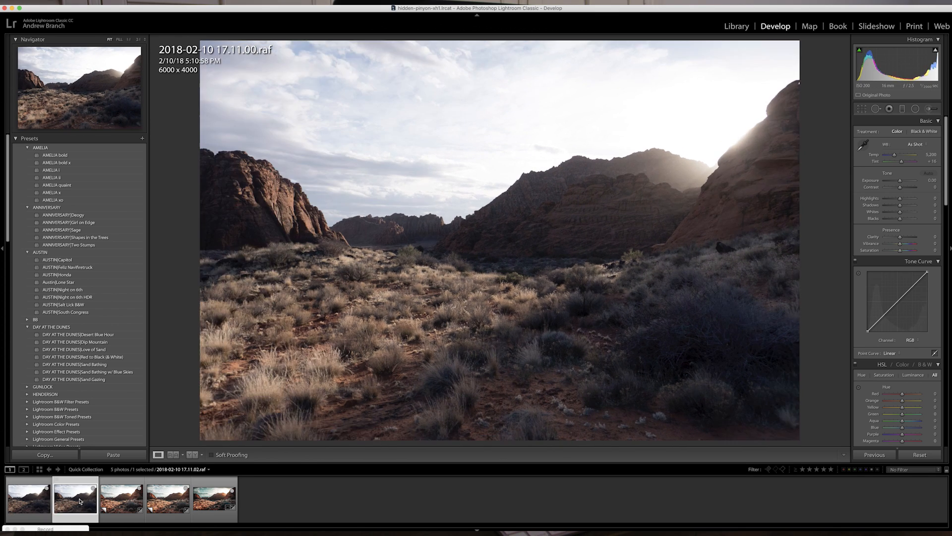
click(48, 502)
click(78, 499)
click(33, 504)
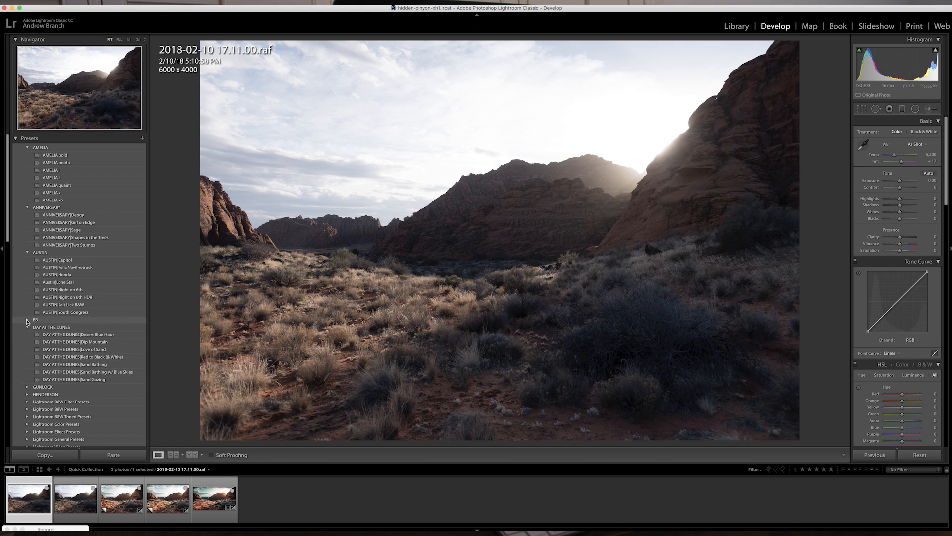
Collapse the AUSTIN and ANNIVERSARY preset groups, keeping the AMELIA group expanded
click(28, 253)
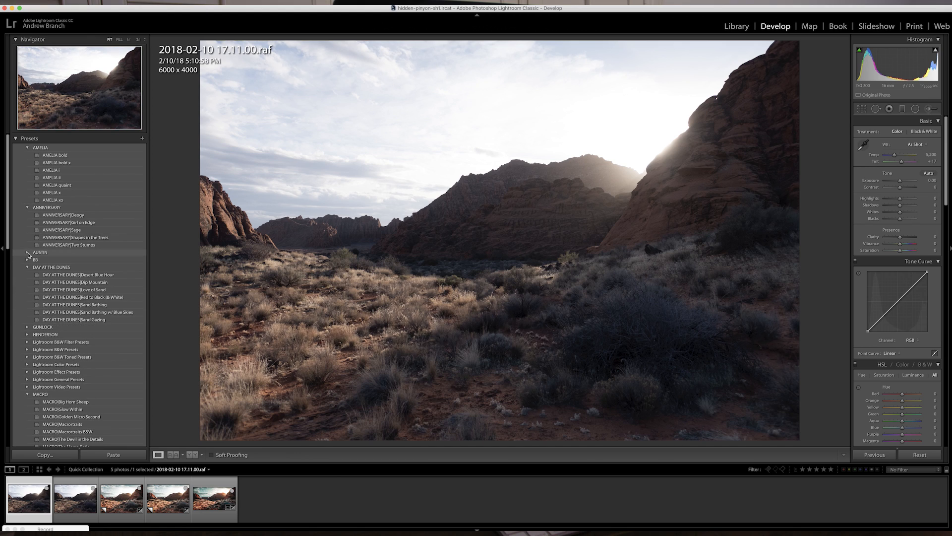
click(28, 208)
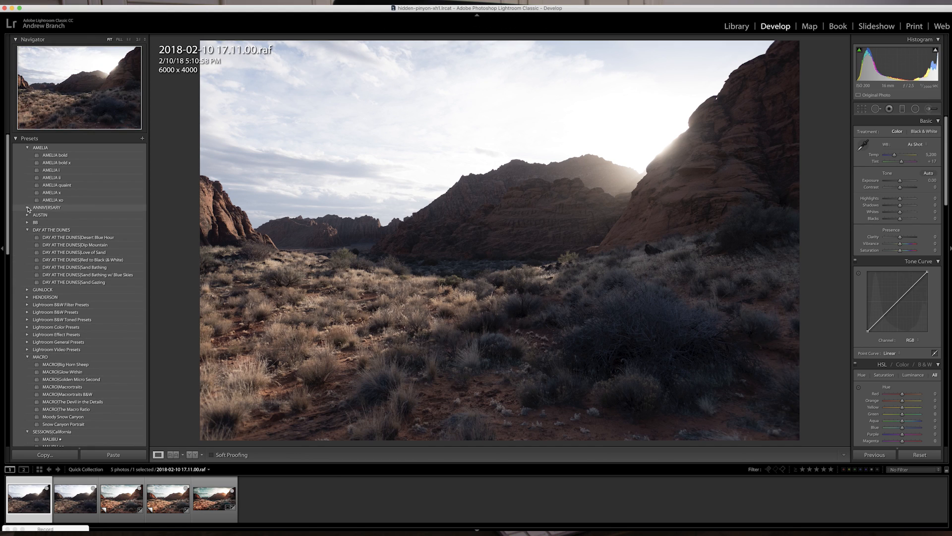
click(28, 148)
click(27, 149)
click(27, 148)
mouse_move(45, 216)
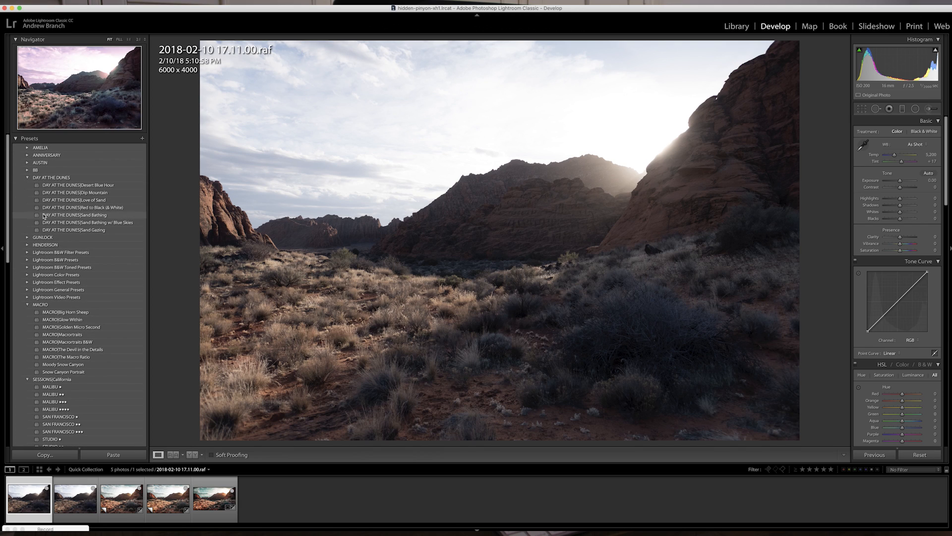
click(28, 149)
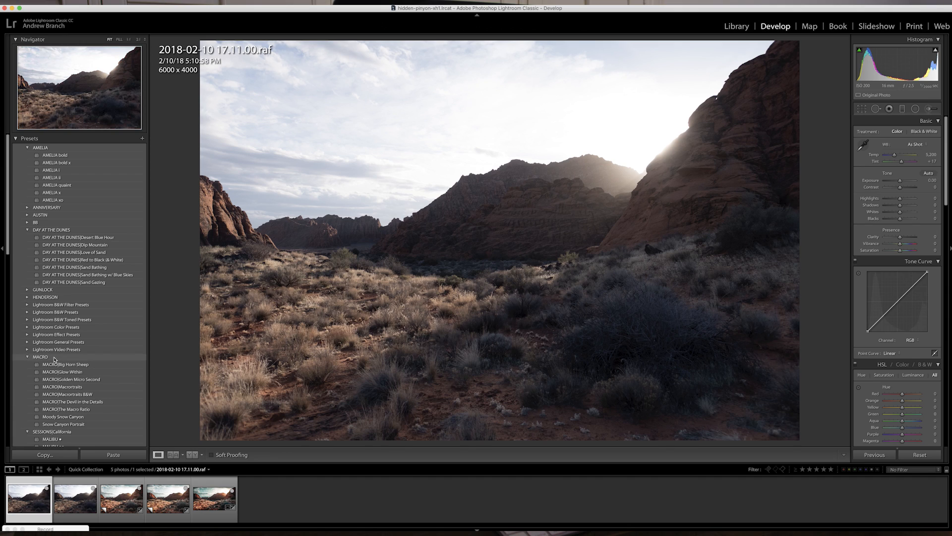
Try the Moody Snow Canyon and The Macro Ratio presets on 2018-02-10 17.11.00.raf, then apply MACRO|The Devil in the Details
click(69, 420)
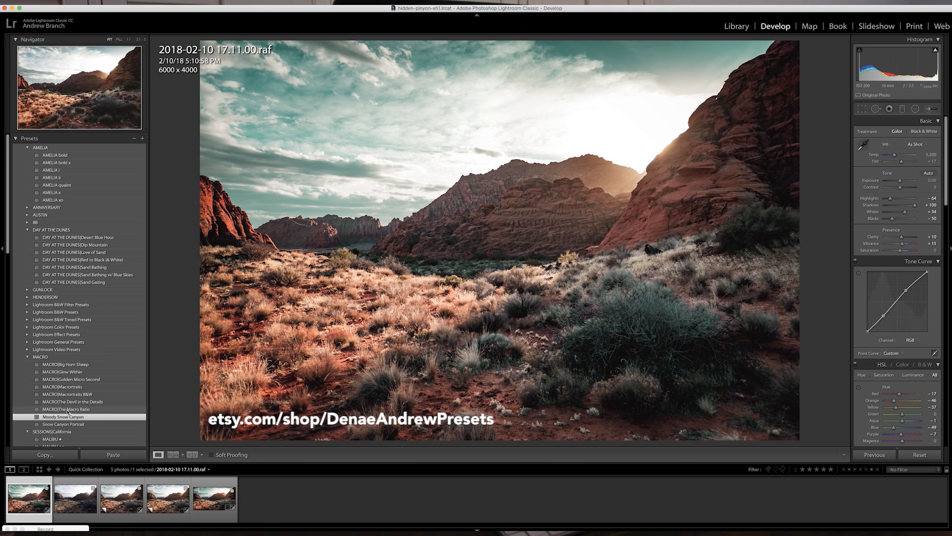
click(67, 411)
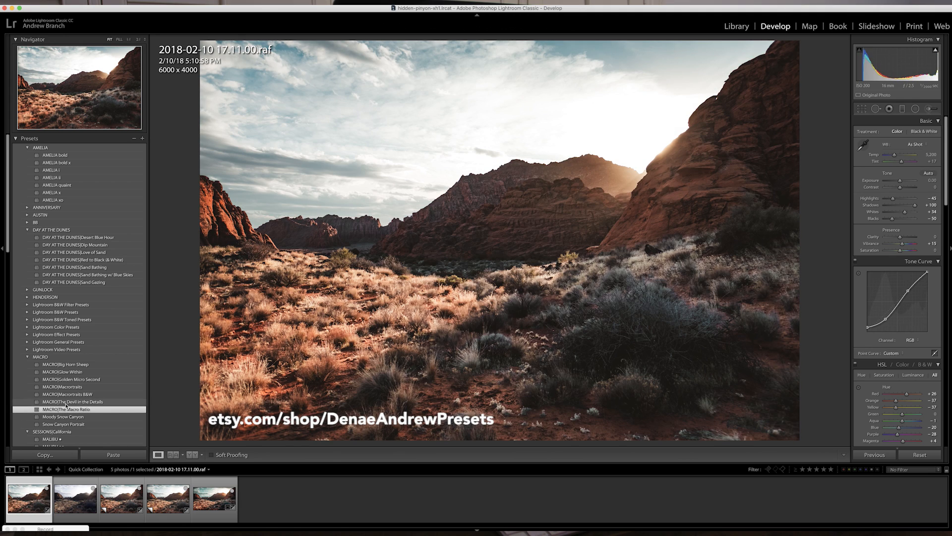
click(67, 402)
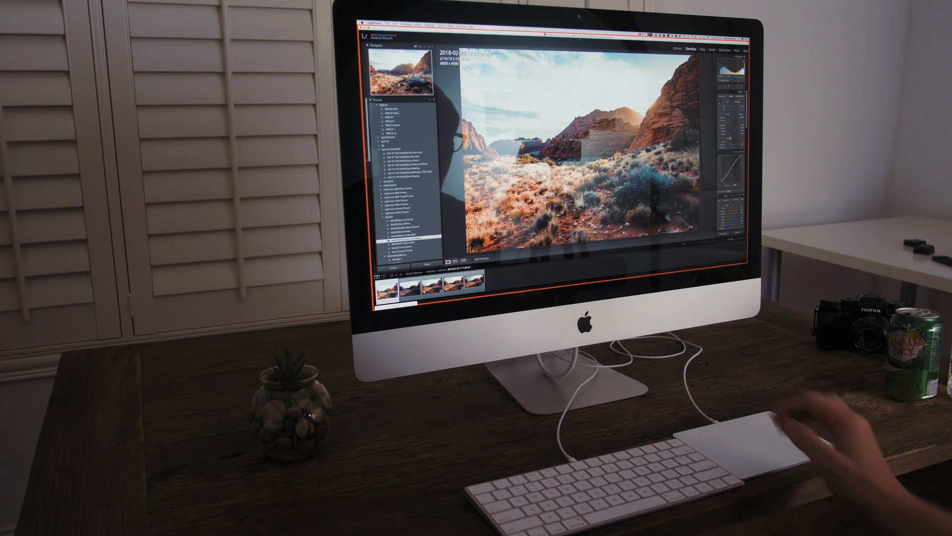
Reset the Exposure of 2018-02-10 17.11.00.raf to 0.00
scroll(730, 149, down, 10)
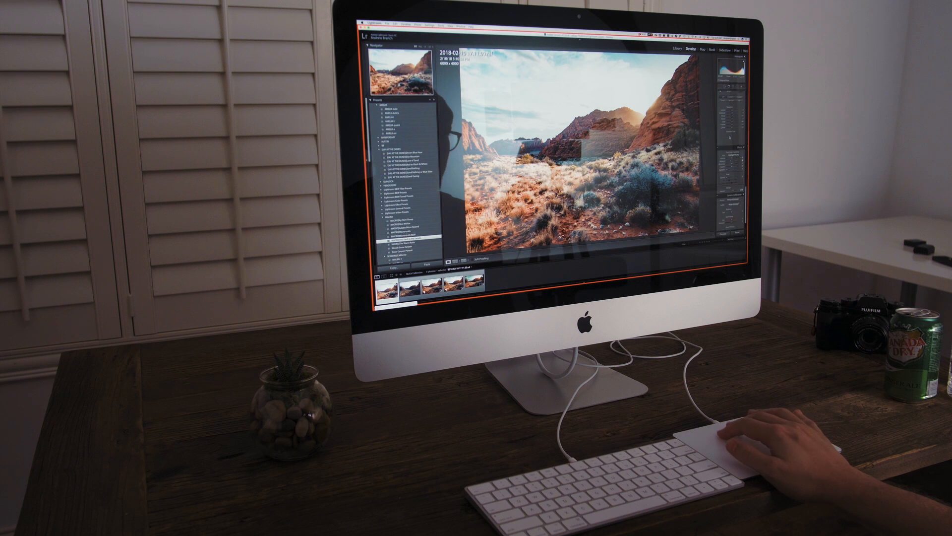
scroll(730, 149, up, 5)
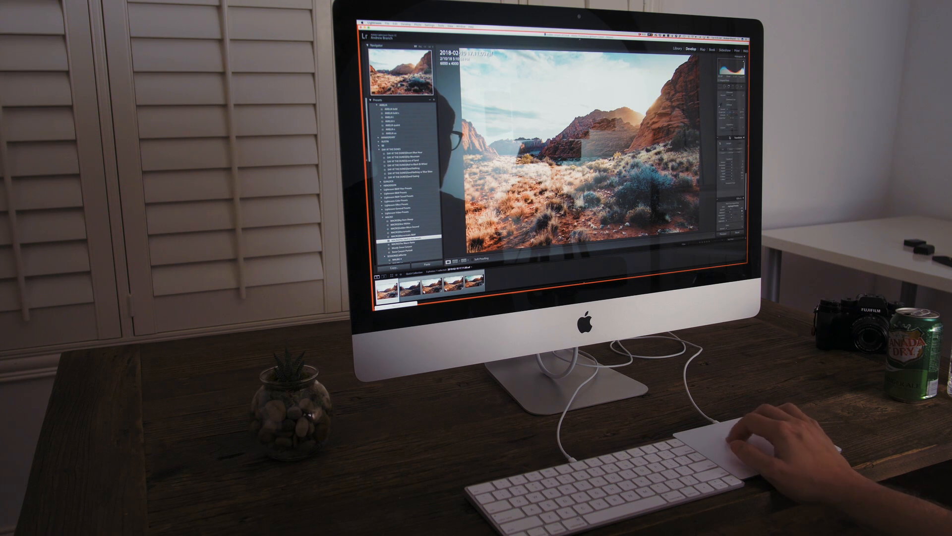
scroll(730, 137, up, 3)
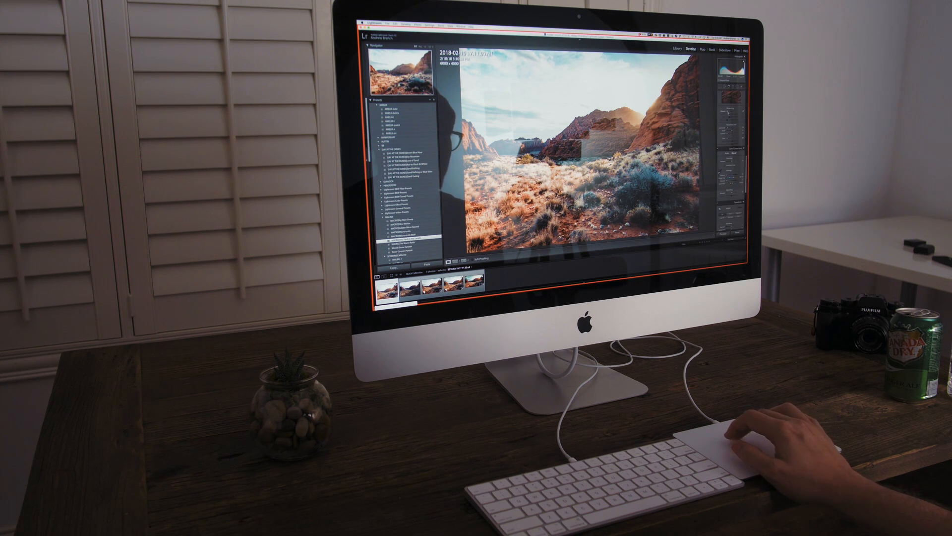
scroll(728, 114, up, 1)
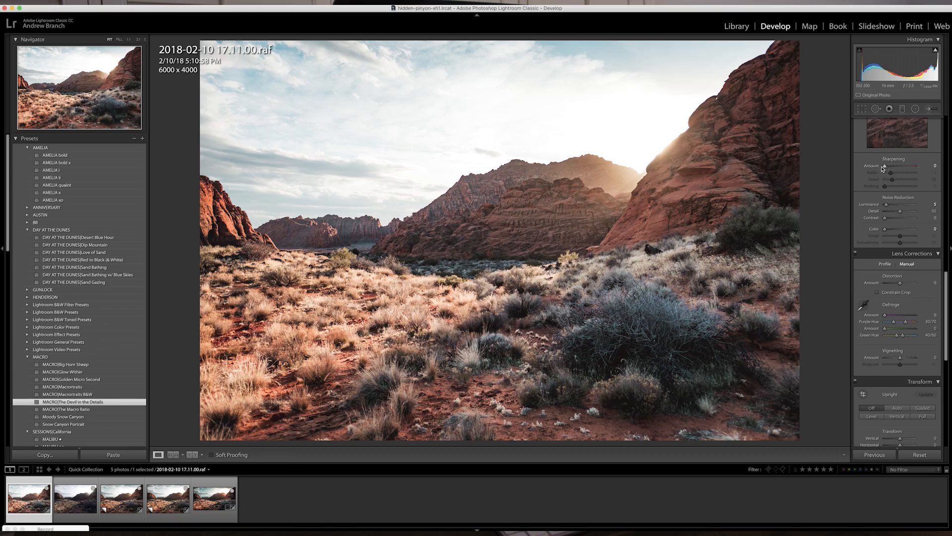
scroll(886, 175, up, 2)
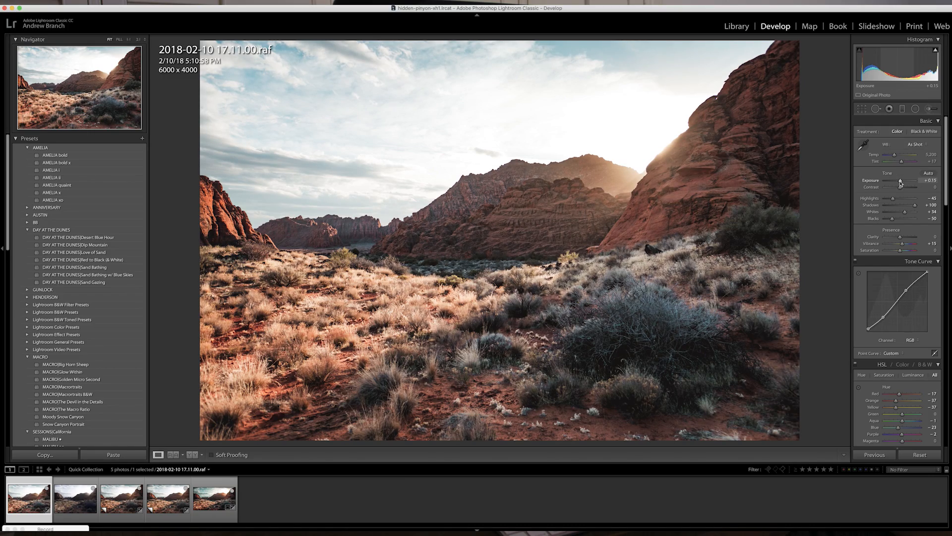
double_click(900, 182)
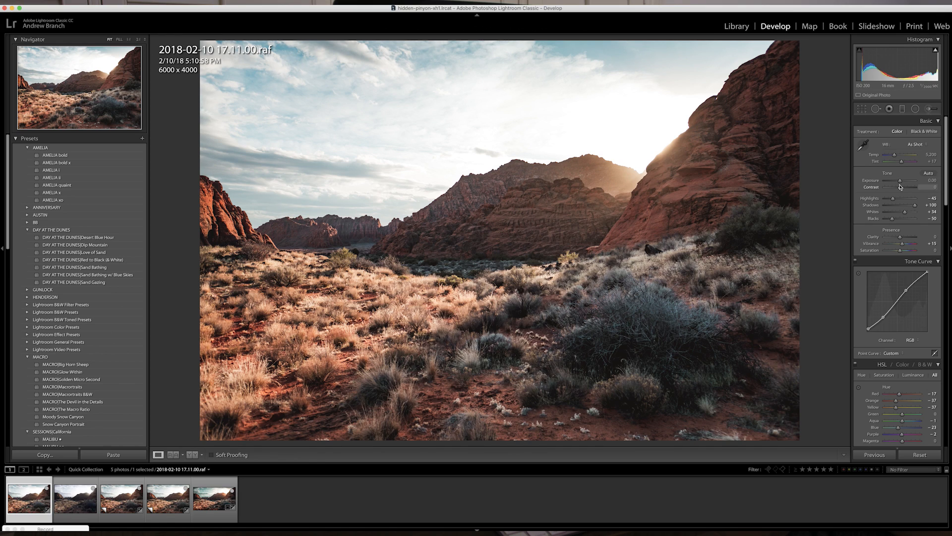
Try Highlights at −100, then set it to −53 while keeping Shadows at +100
drag(892, 199, 865, 200)
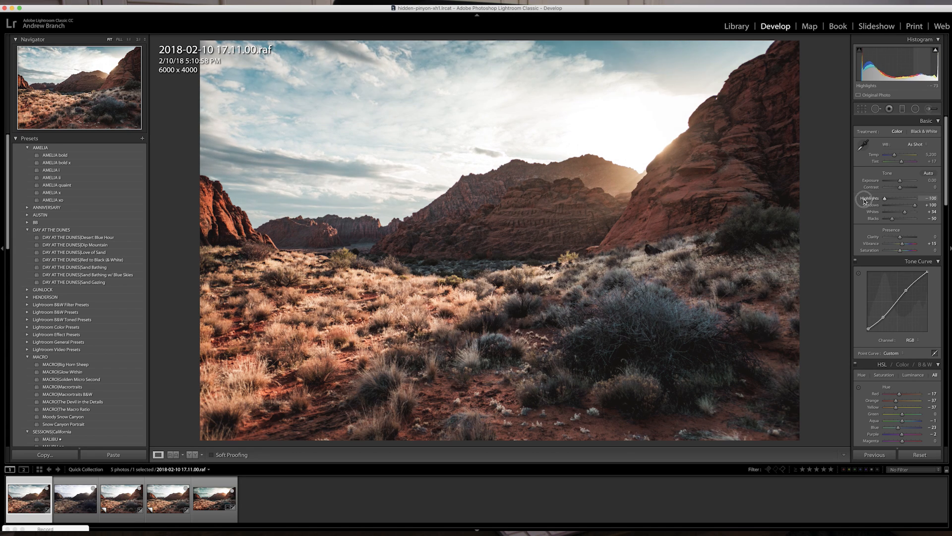
drag(864, 200, 864, 199)
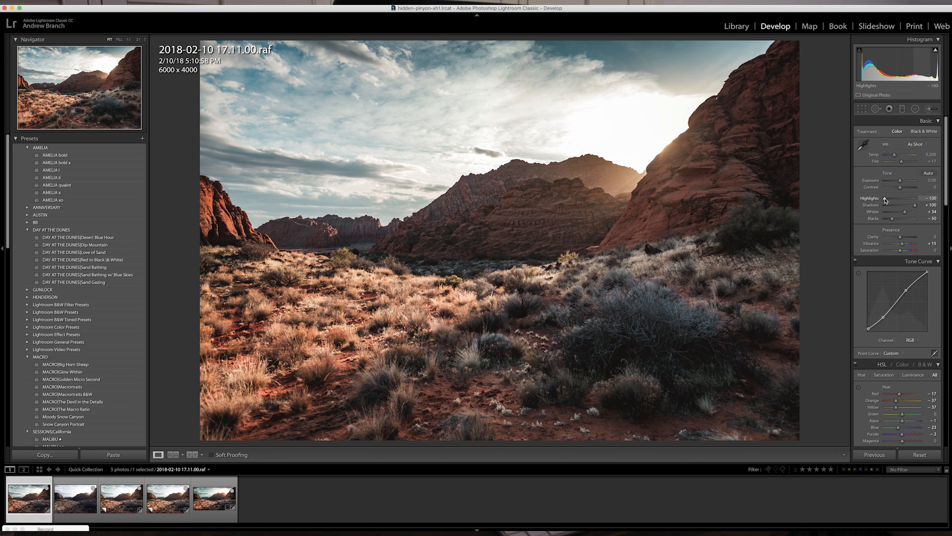
drag(886, 200, 893, 200)
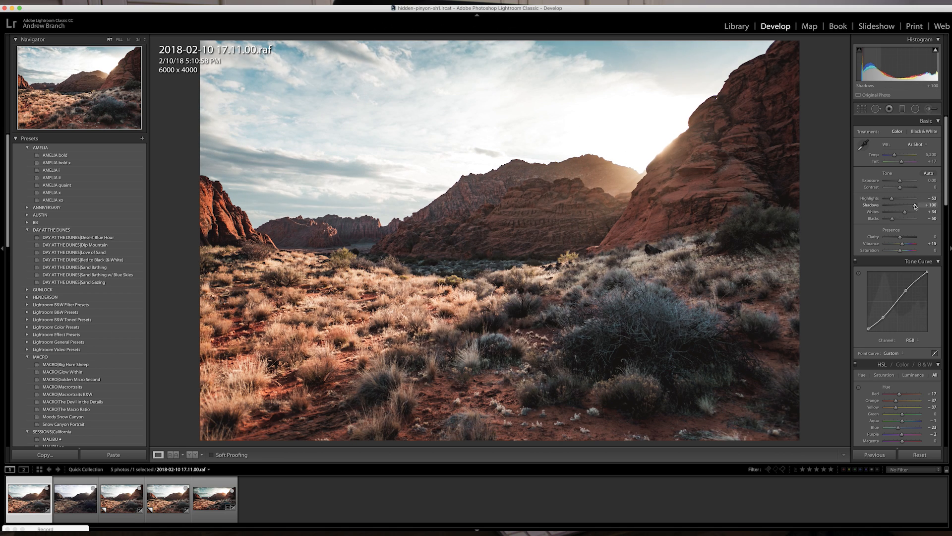
mouse_move(915, 206)
mouse_down()
mouse_move(900, 206)
mouse_move(920, 205)
mouse_up()
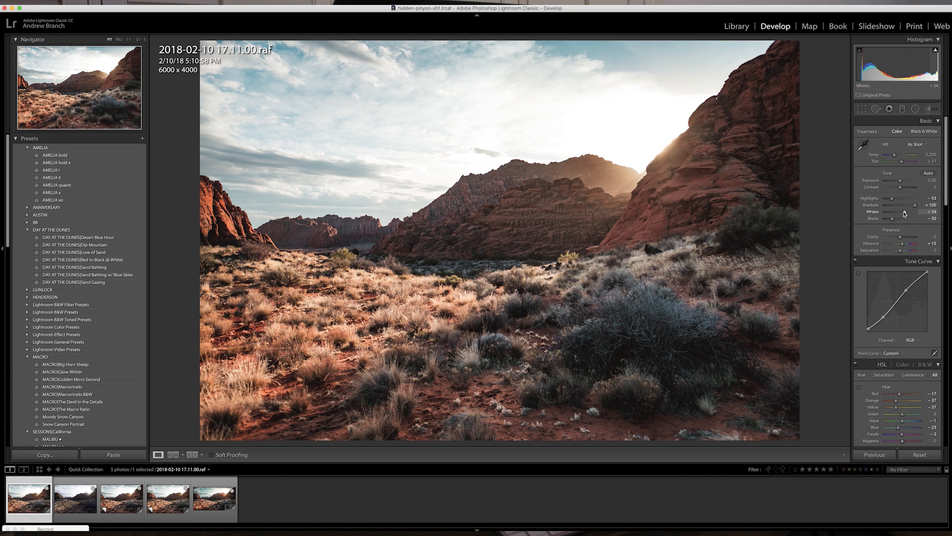
Check the blown-out sky with the highlight clipping overlay and set Whites to +33
click(935, 49)
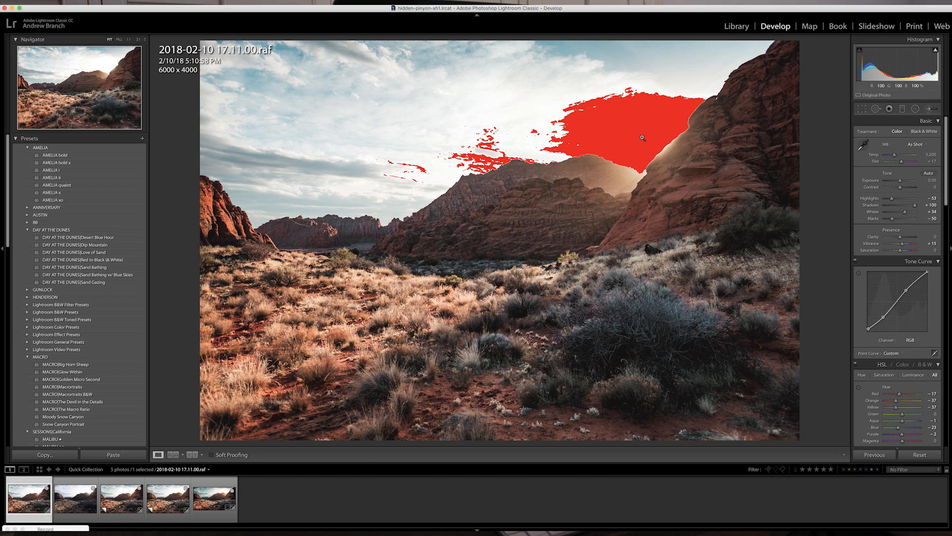
click(936, 50)
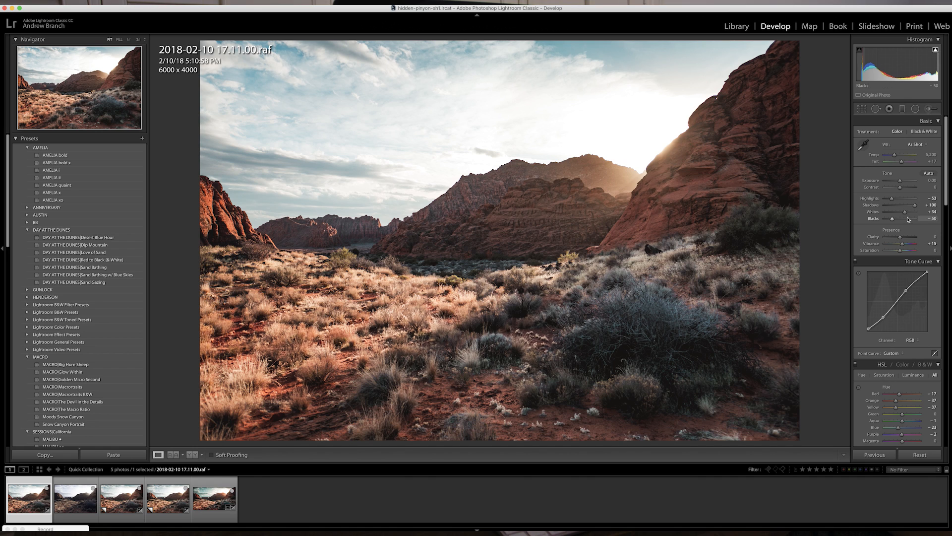
drag(906, 215, 907, 213)
drag(907, 212, 904, 212)
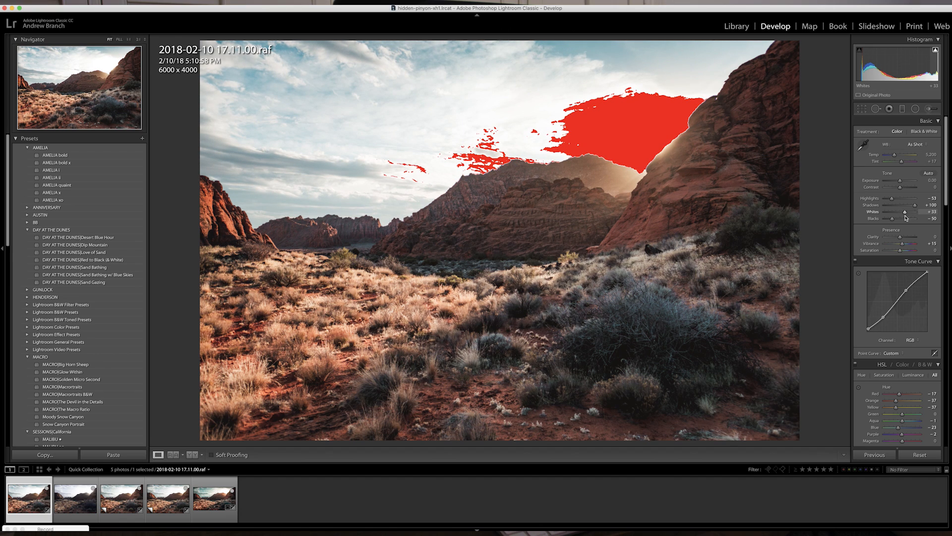
click(936, 52)
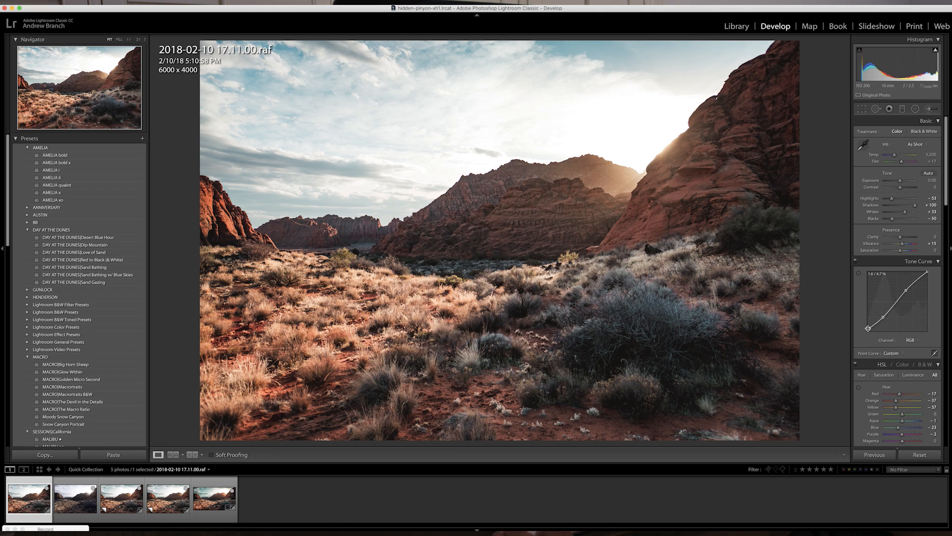
Lower the tone curve's black point into the corner, and set Blacks to −36 and Vibrance to +9
drag(866, 332, 856, 337)
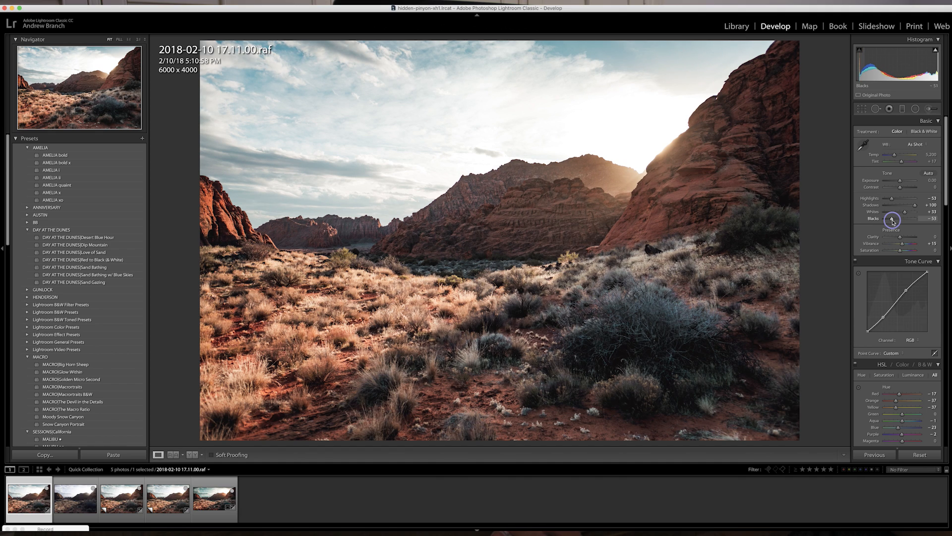
drag(893, 221, 897, 219)
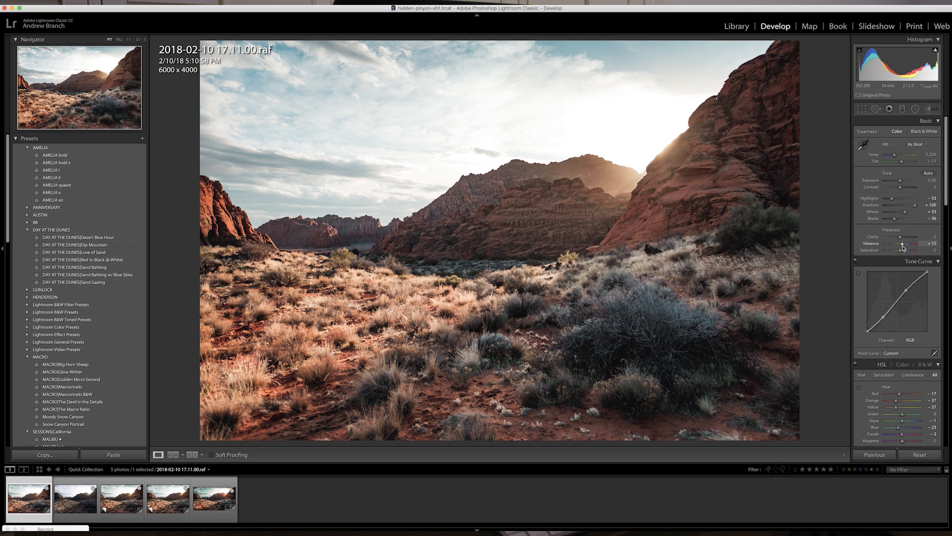
drag(903, 247, 901, 245)
Step through the Red, Green and Blue tone curve channels, then return to RGB and readjust its black point
click(911, 340)
click(911, 347)
click(910, 340)
click(910, 347)
click(910, 340)
click(911, 346)
click(911, 340)
click(909, 323)
drag(867, 332, 865, 329)
drag(868, 330, 858, 330)
Shift the sky's blues toward teal and adjust their luminance with the targeted Hue and Luminance adjustments on the image
scroll(867, 331, down, 3)
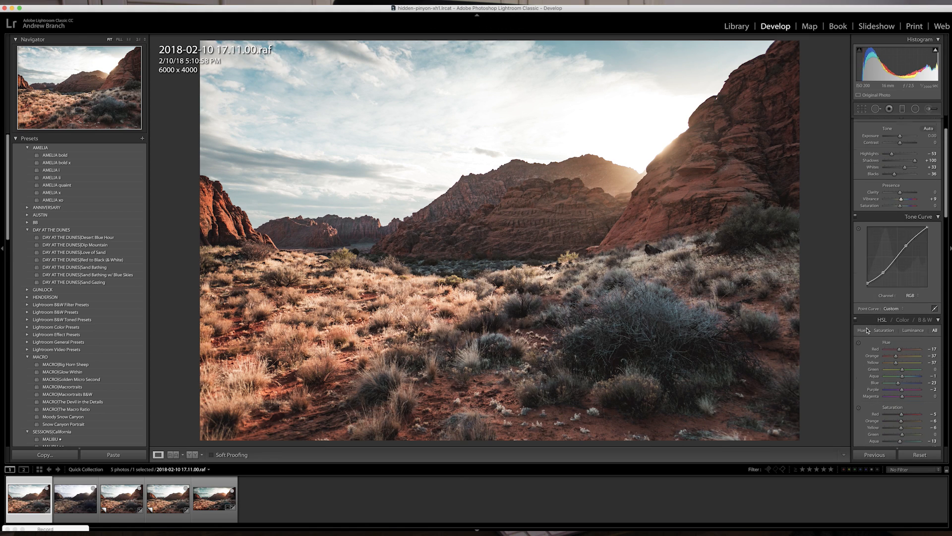
scroll(888, 318, down, 10)
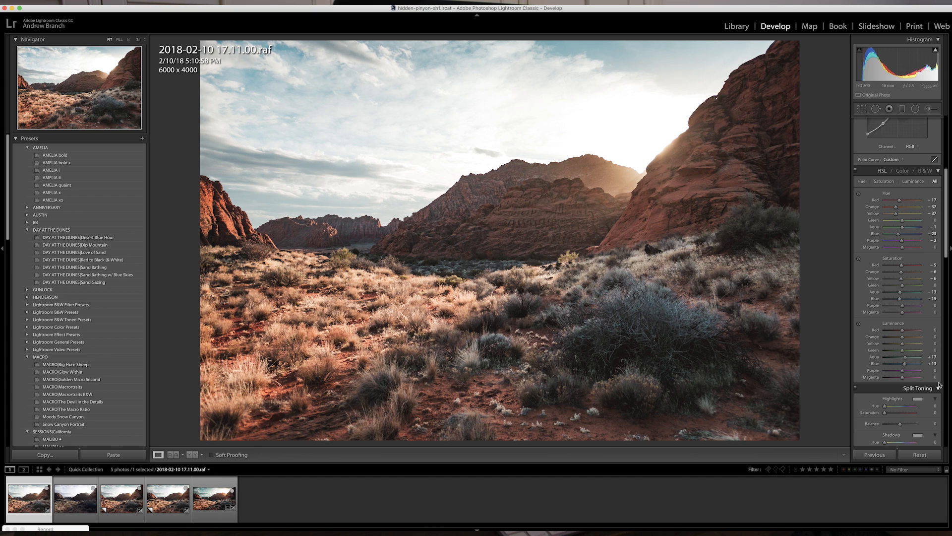
click(859, 194)
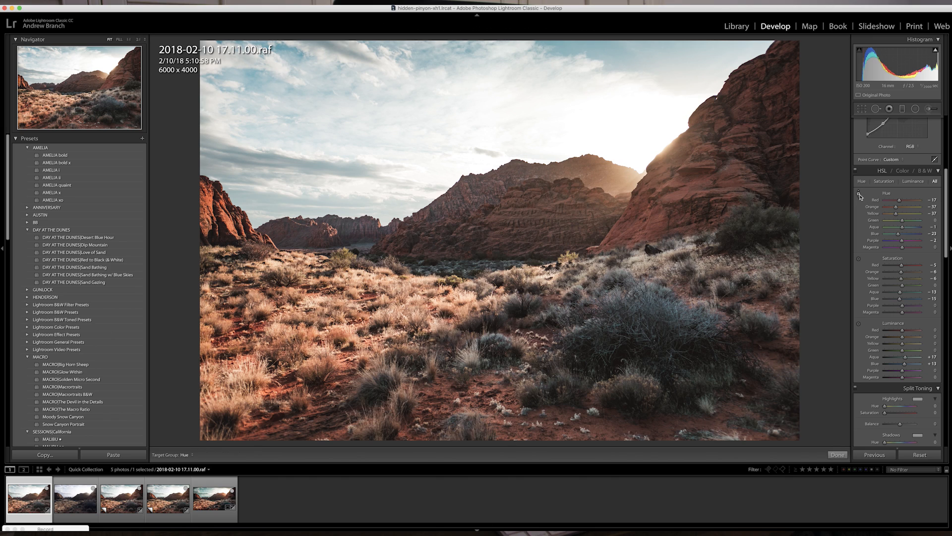
drag(277, 94, 278, 104)
drag(278, 93, 237, 115)
drag(236, 118, 236, 117)
click(858, 323)
drag(318, 164, 317, 143)
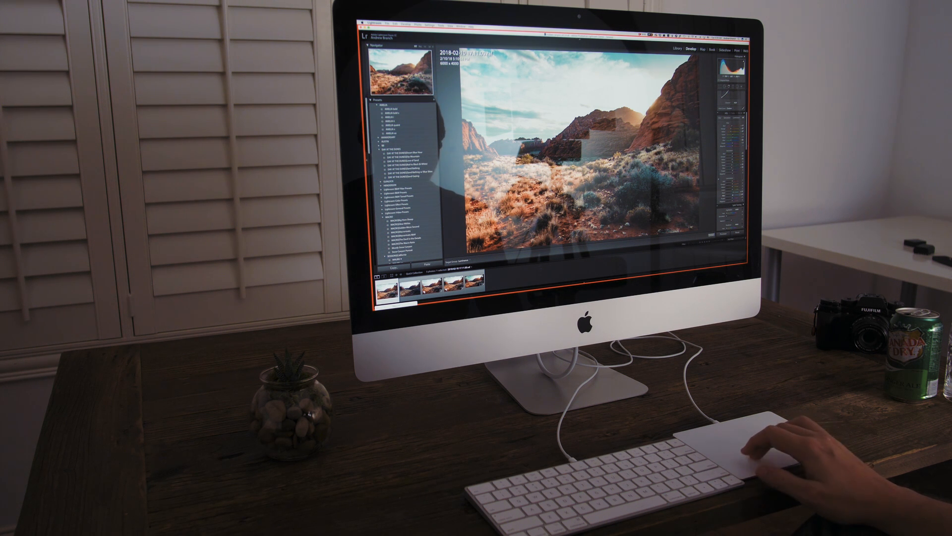
Set the Dehaze amount to +30
scroll(734, 190, down, 5)
scroll(731, 149, down, 5)
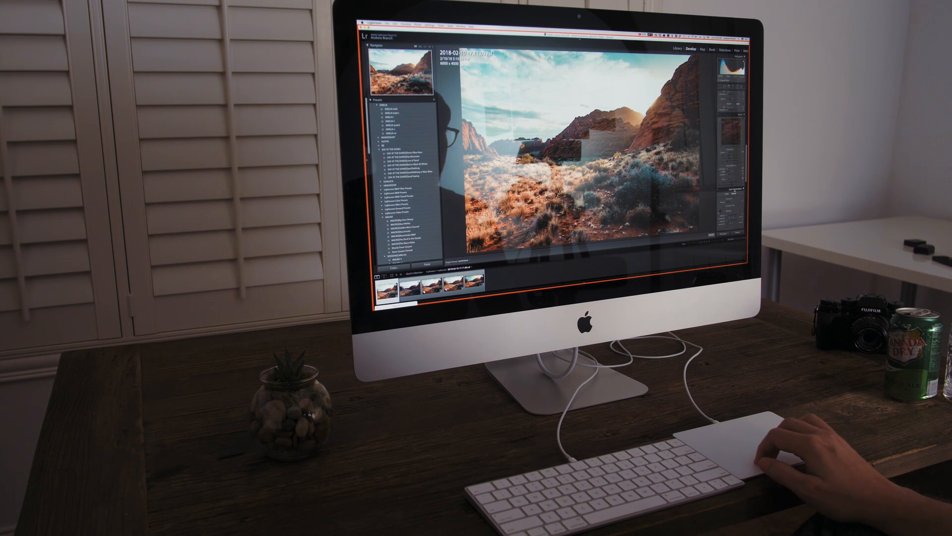
scroll(731, 149, down, 5)
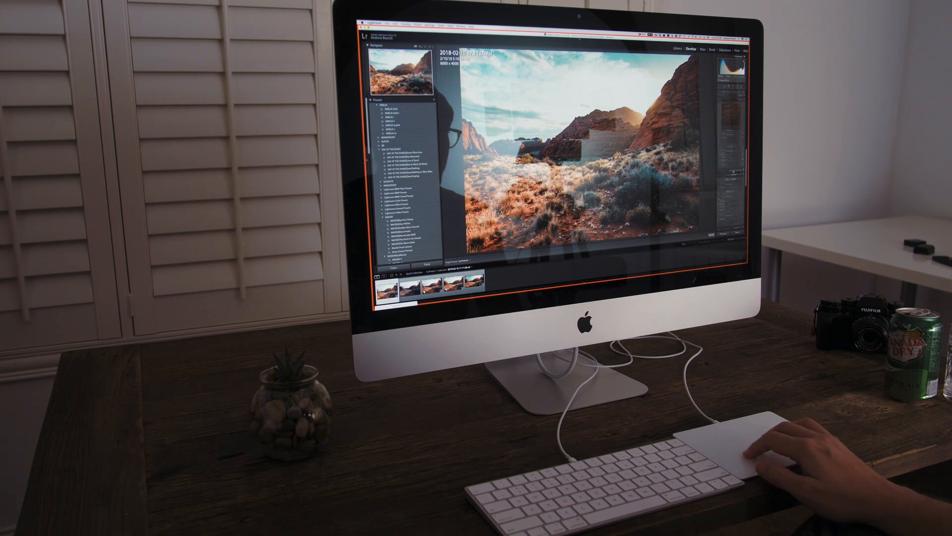
scroll(731, 159, down, 3)
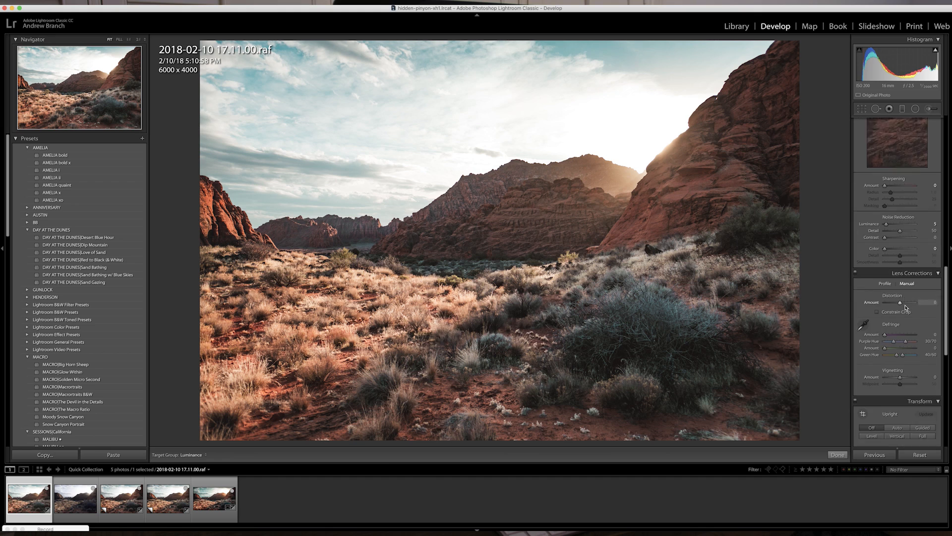
scroll(733, 174, down, 5)
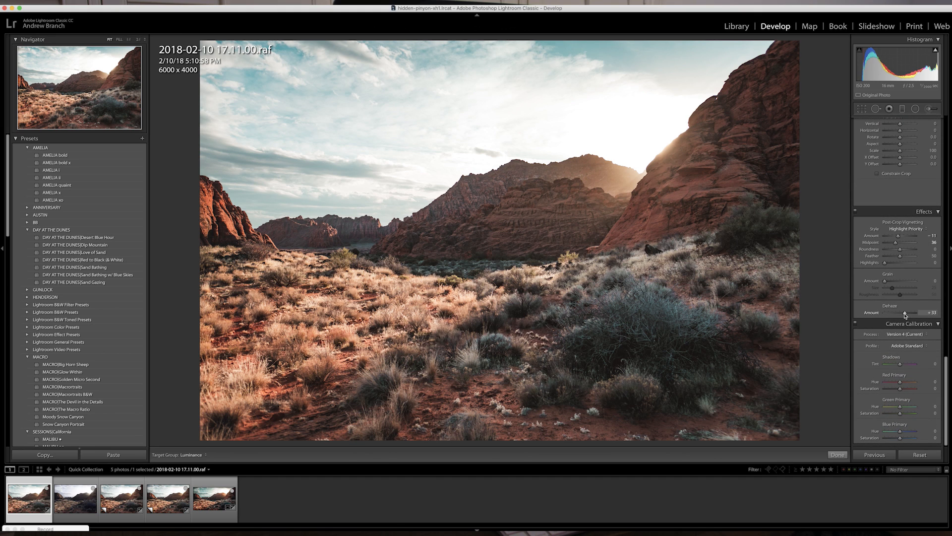
drag(904, 314, 905, 312)
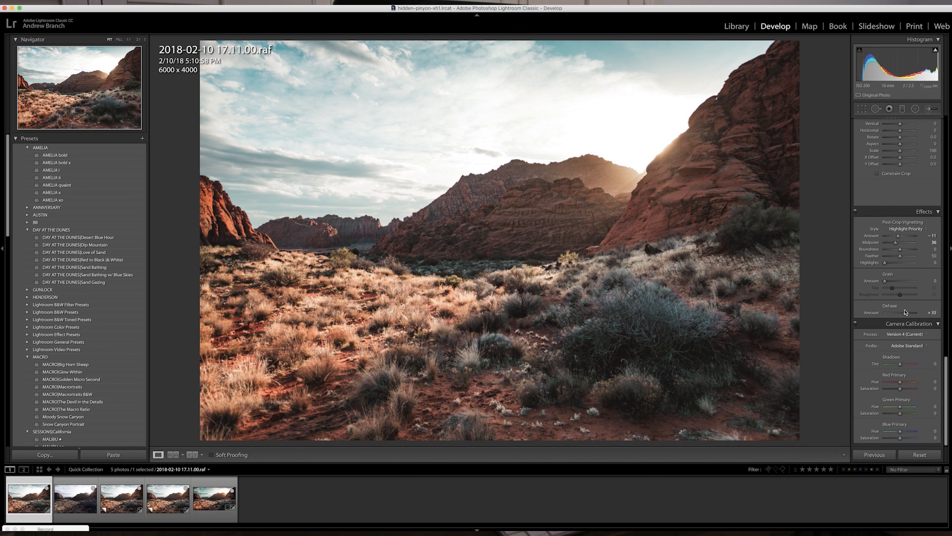
drag(905, 312, 907, 316)
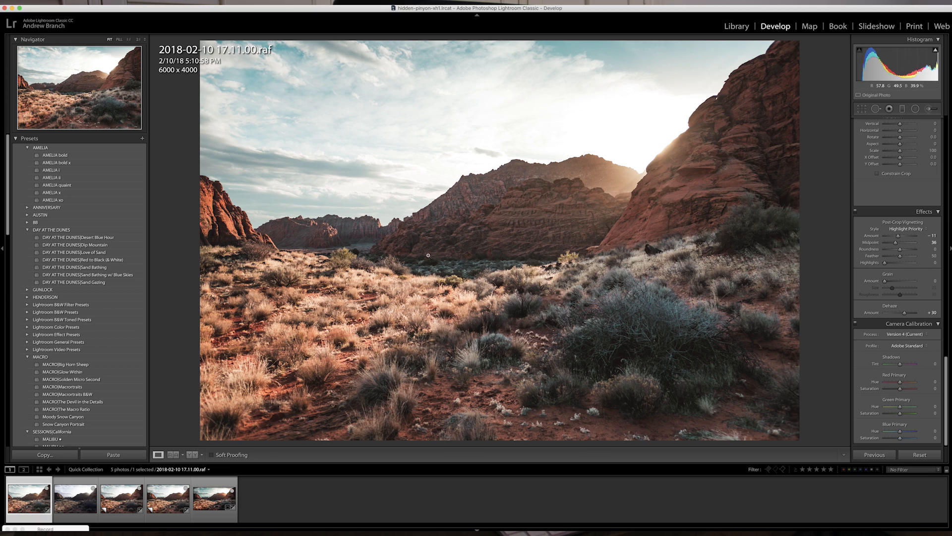
Copy the develop settings of 2018-02-10 17.11.00.raf with Exposure included and paste them onto 2018-02-10 17.11.02.raf
key(super+shift+c)
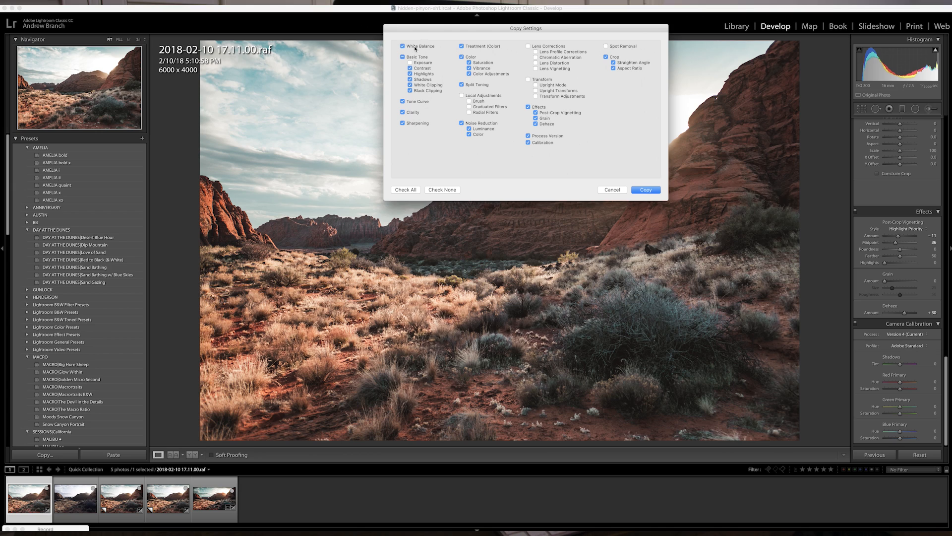
click(418, 64)
click(646, 190)
click(89, 503)
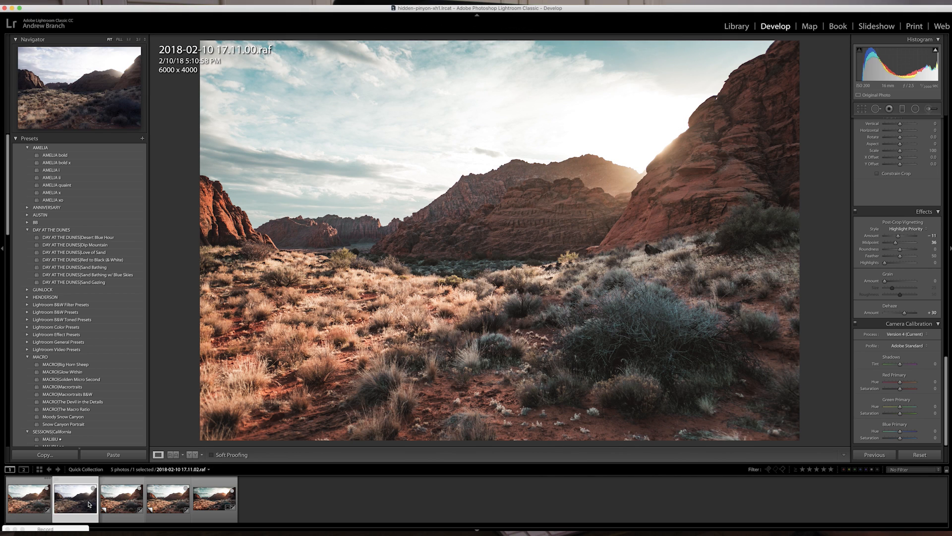
key(super+shift+v)
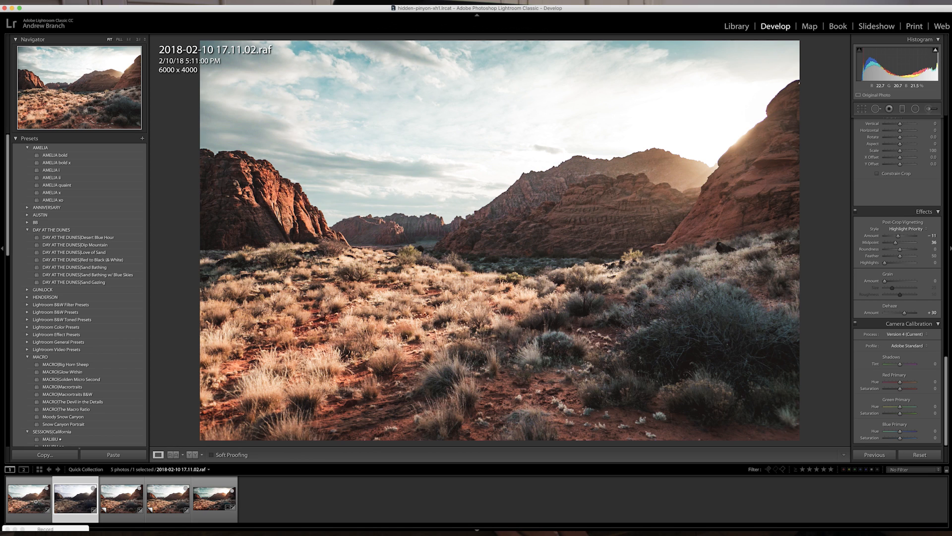
Compare the edited photos 17.11.00.raf and 17.11.02.raf, then merge them into a panorama with Spherical projection and Auto Crop
click(29, 496)
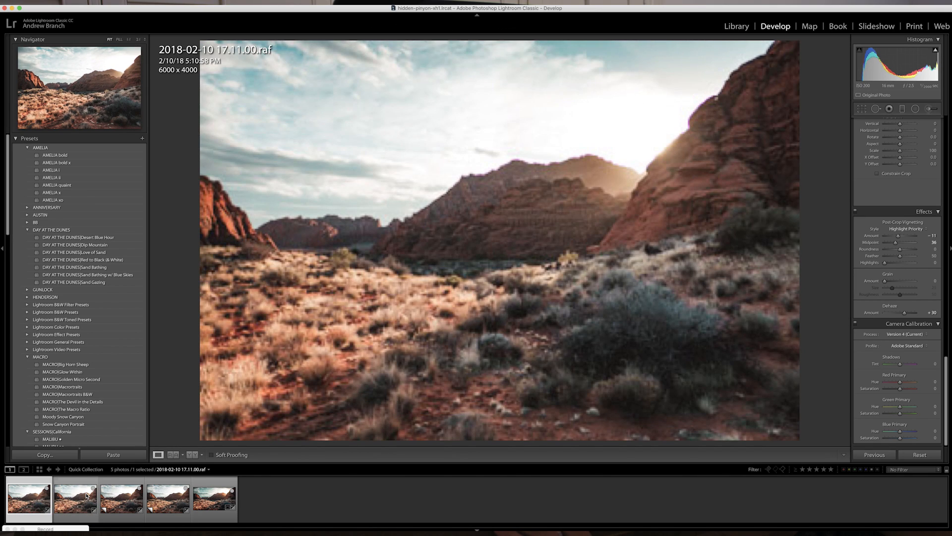
click(87, 494)
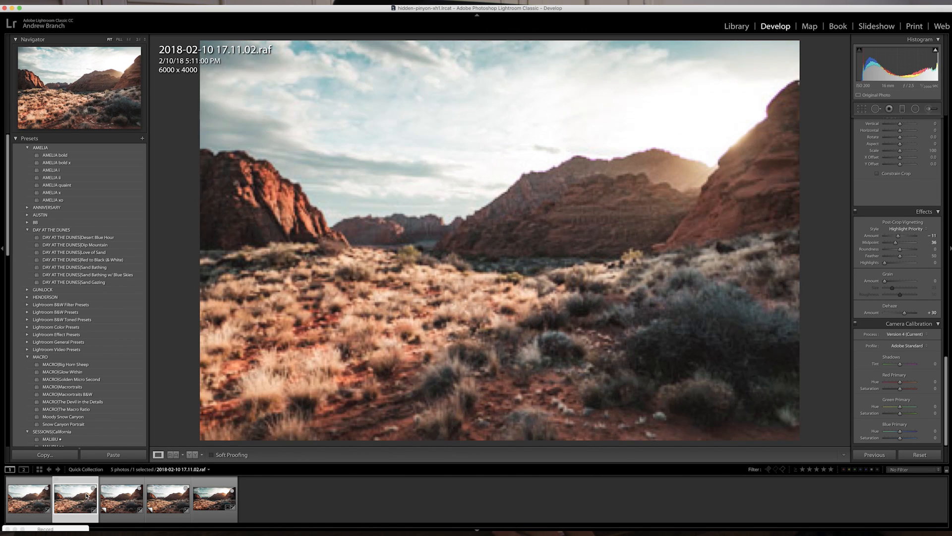
shift+click(29, 497)
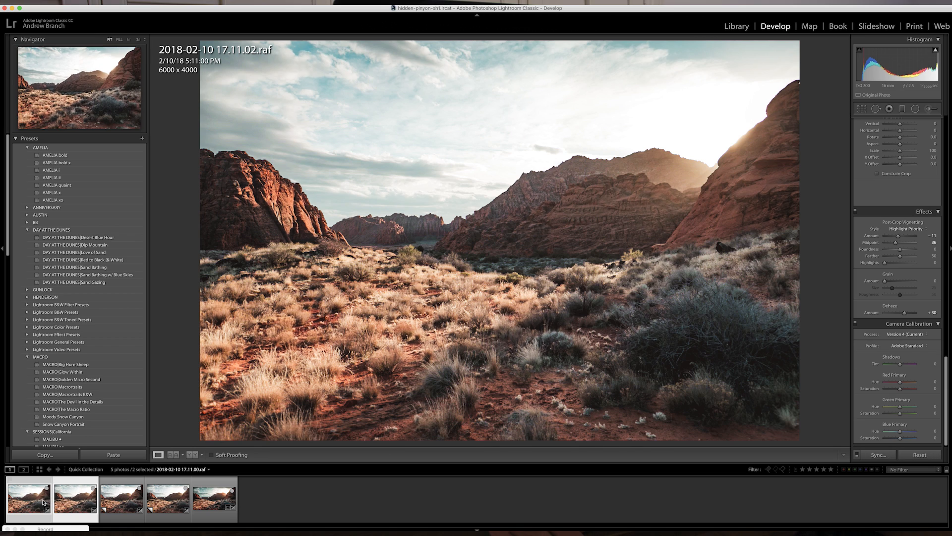
click(119, 1)
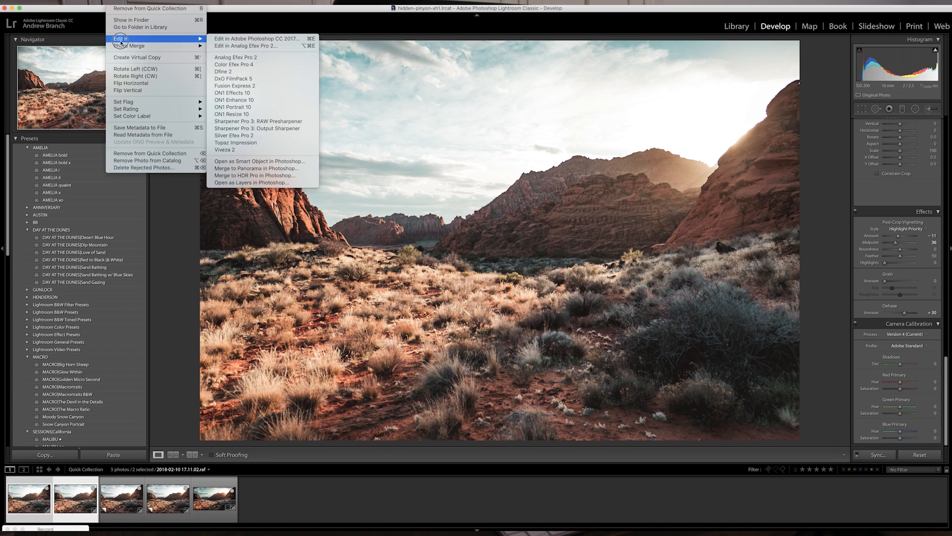
mouse_move(122, 51)
click(224, 53)
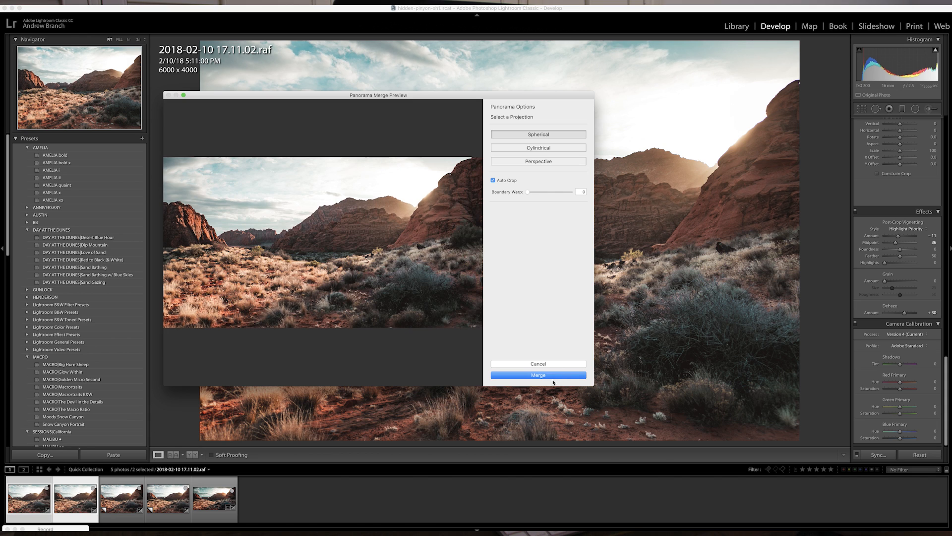
click(542, 376)
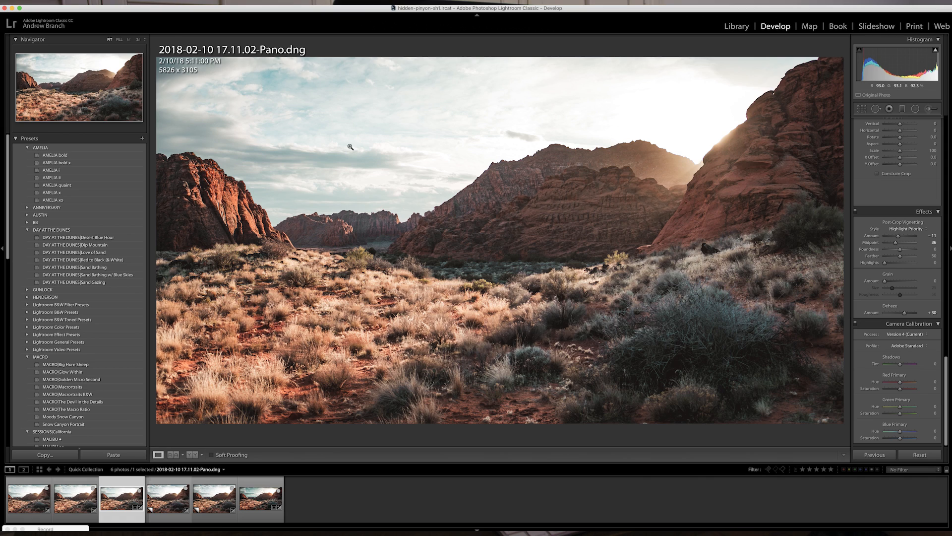
Paint a new Adjustment Brush mask with Temp 31 and Feather 43 over the cloud bands in the left part of the panorama's sky
click(926, 109)
scroll(370, 171, down, 2)
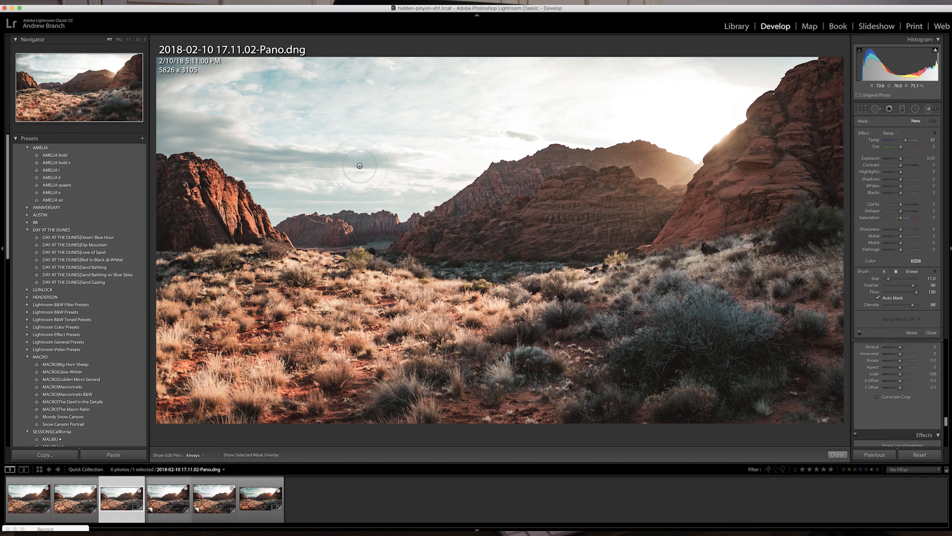
click(898, 286)
scroll(346, 176, up, 2)
scroll(346, 176, up, 1)
key(h)
mouse_move(173, 99)
mouse_down()
mouse_move(318, 151)
mouse_move(257, 142)
mouse_move(294, 139)
mouse_up()
key(h)
mouse_move(372, 170)
mouse_down()
mouse_move(210, 165)
mouse_move(176, 131)
mouse_move(152, 128)
mouse_up()
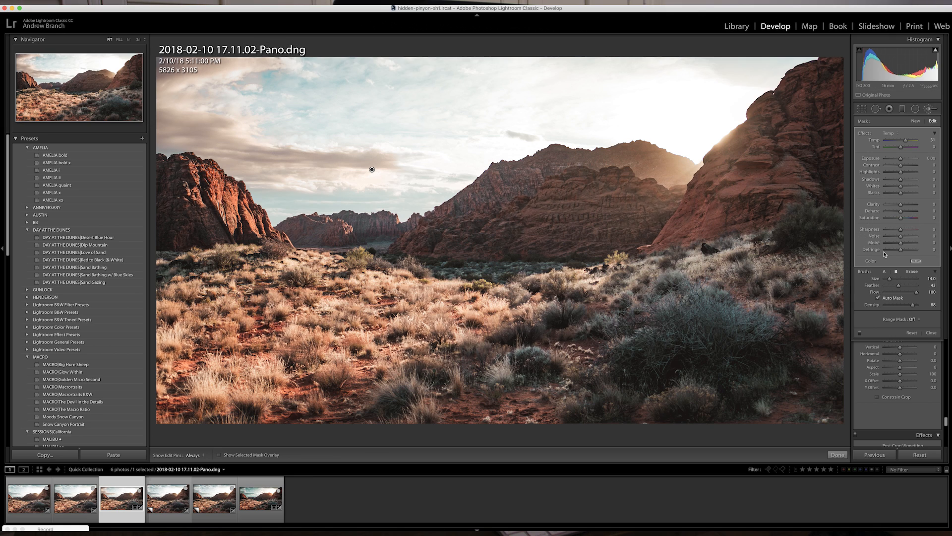
Switch the cloud brush's effect to the Exposure preset, then set its Exposure to -0.50 and Temp to -17
drag(900, 158, 900, 159)
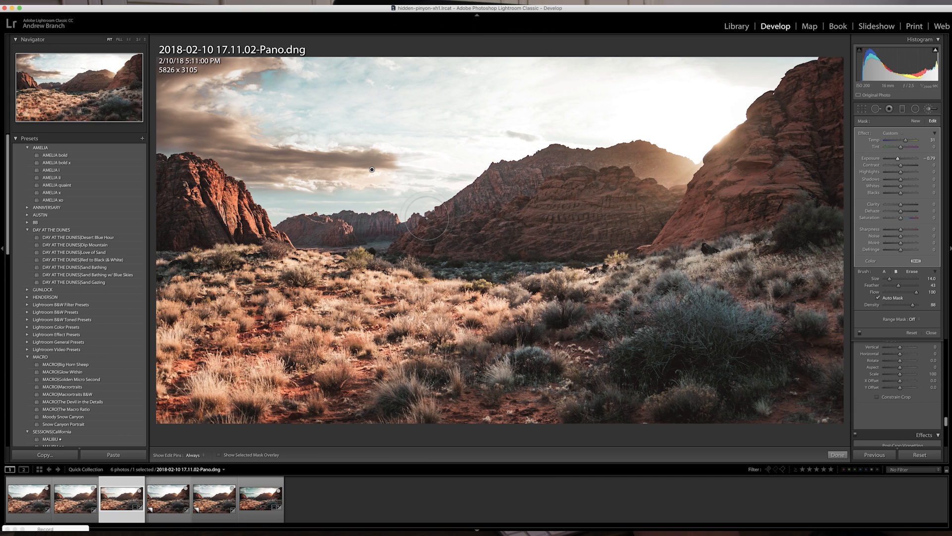
click(899, 133)
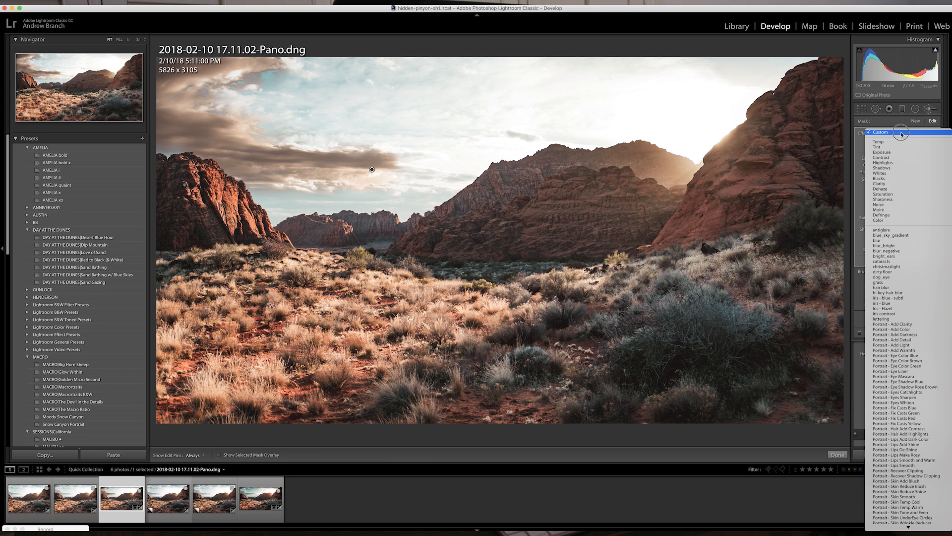
click(897, 152)
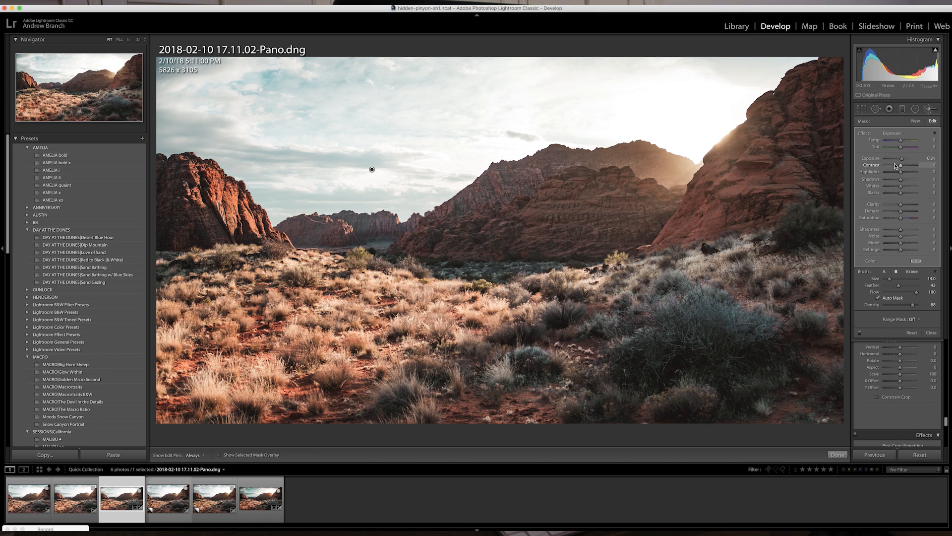
click(899, 159)
drag(899, 160, 899, 160)
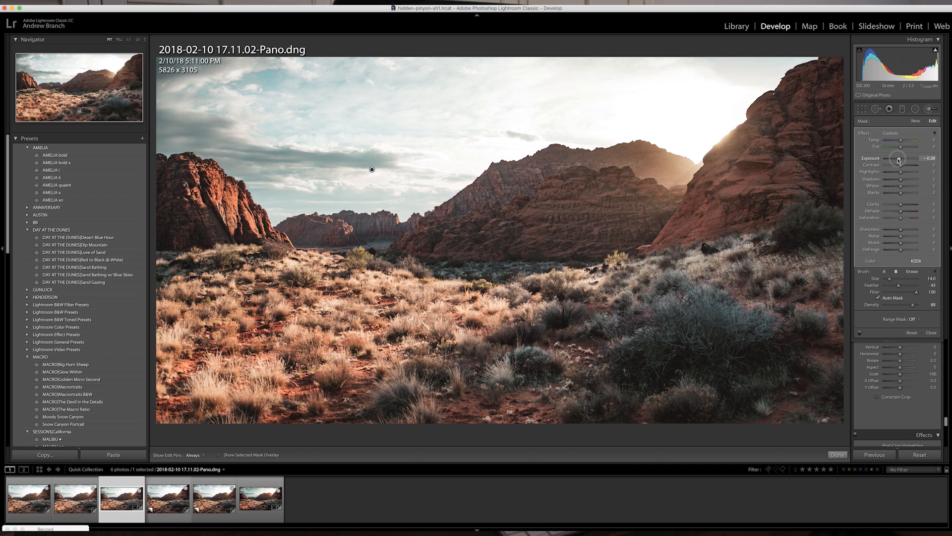
drag(900, 140, 900, 143)
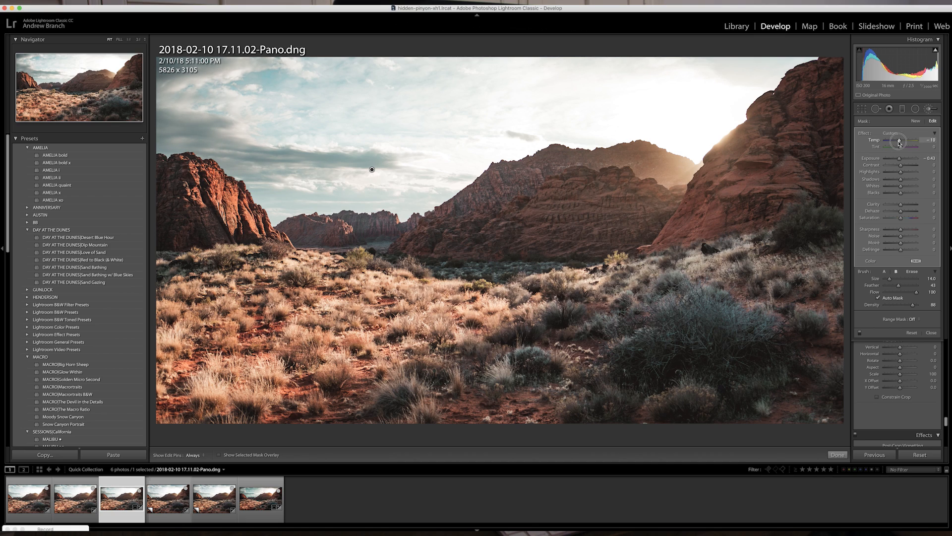
drag(900, 143, 898, 143)
click(899, 159)
Reduce the brush size to 5.0 and check the cloud adjustment with the edit pin hidden and shown
scroll(403, 162, down, 1)
scroll(401, 161, down, 7)
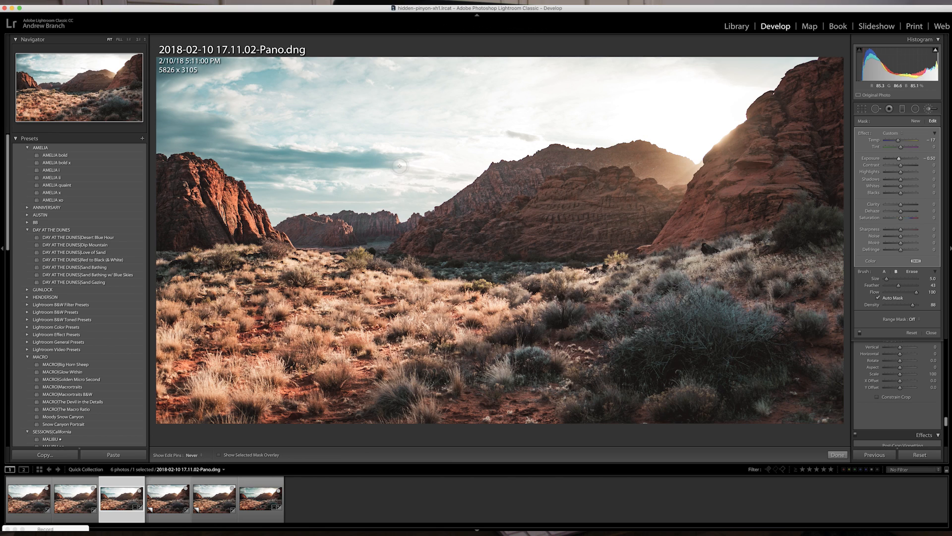
key(h)
key(h)
key(h)
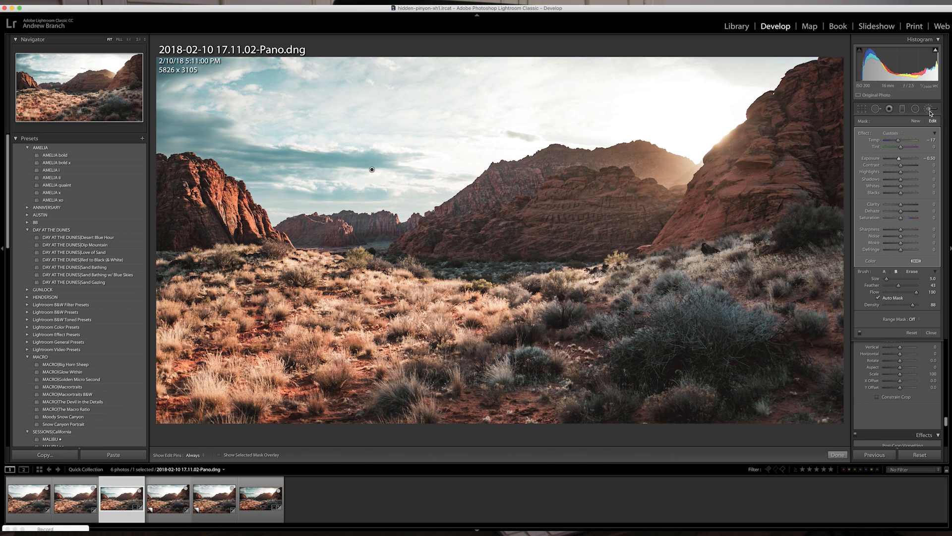
click(931, 113)
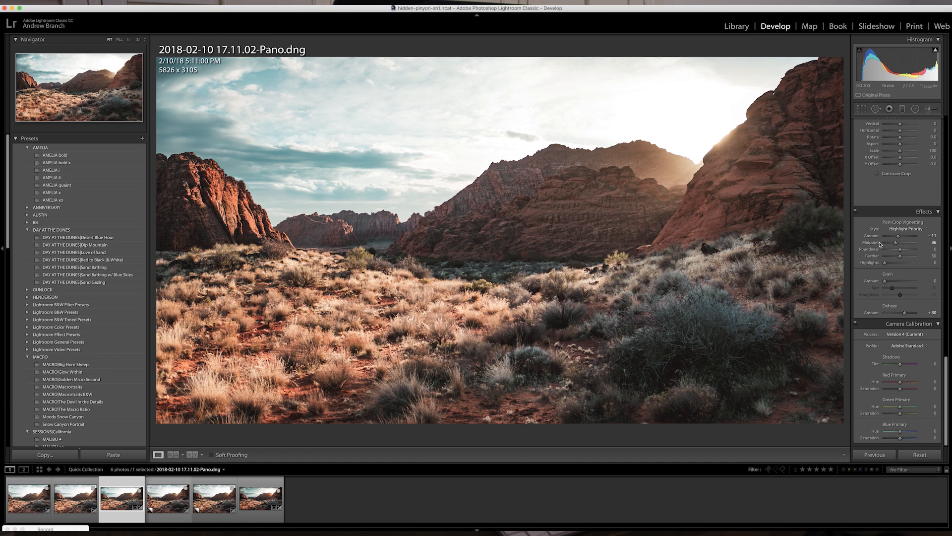
Set the post-crop vignette Amount to -13 and lower its Midpoint
drag(899, 237, 895, 243)
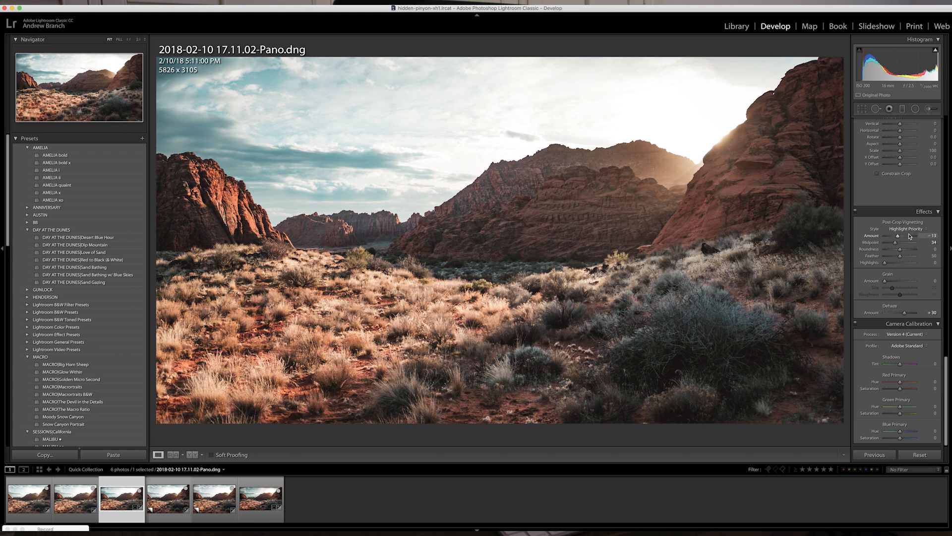
drag(899, 237, 898, 237)
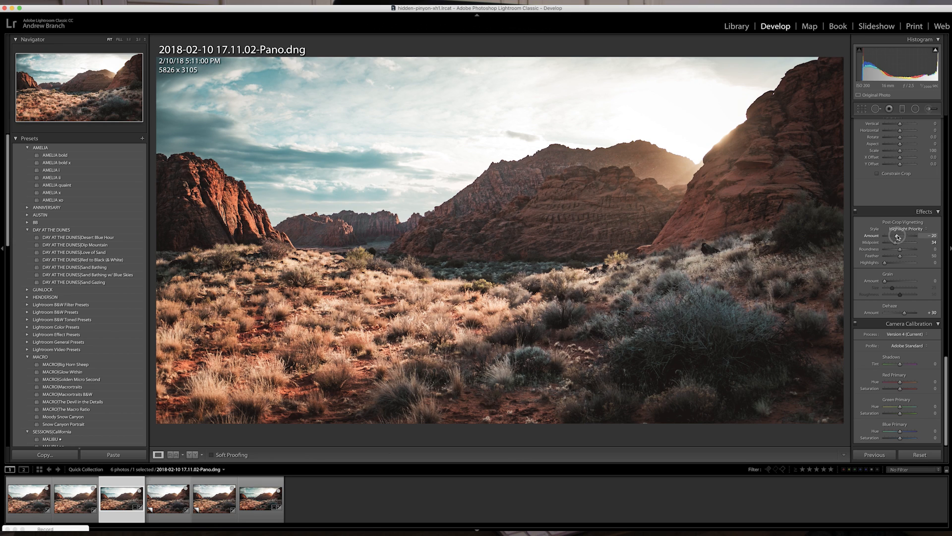
drag(897, 237, 899, 236)
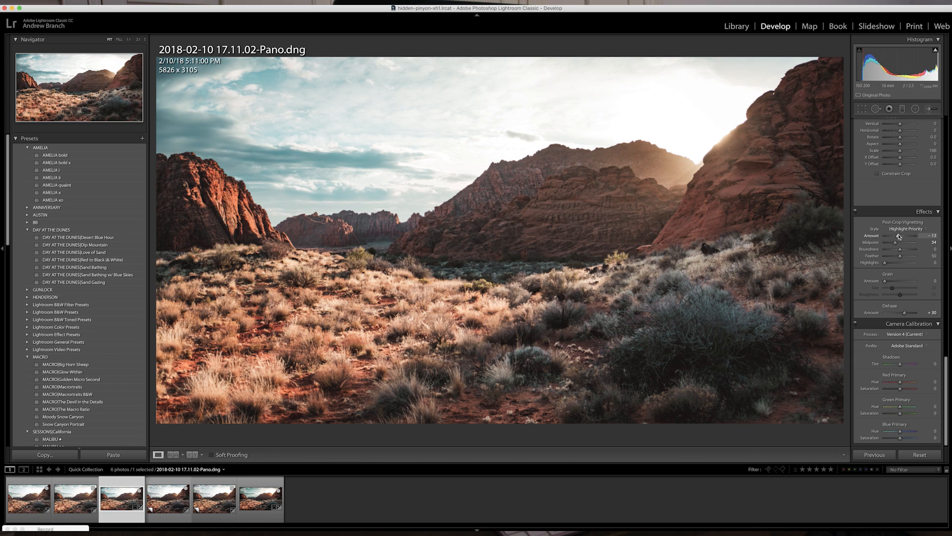
drag(896, 243, 894, 244)
scroll(894, 243, up, 15)
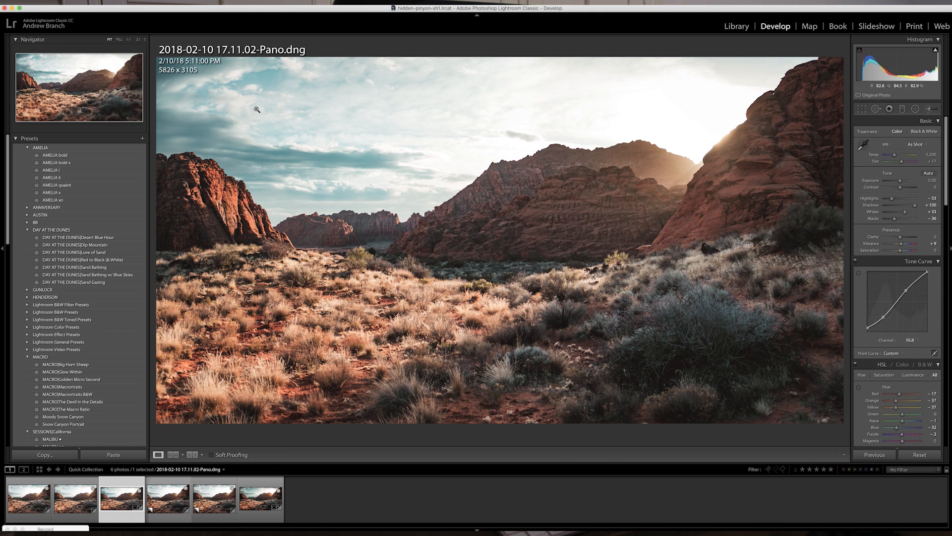
Paint a new Temp 31 brush adjustment over the red mountains in the middle, starting with a size 13 brush
click(926, 109)
key(bracketright)
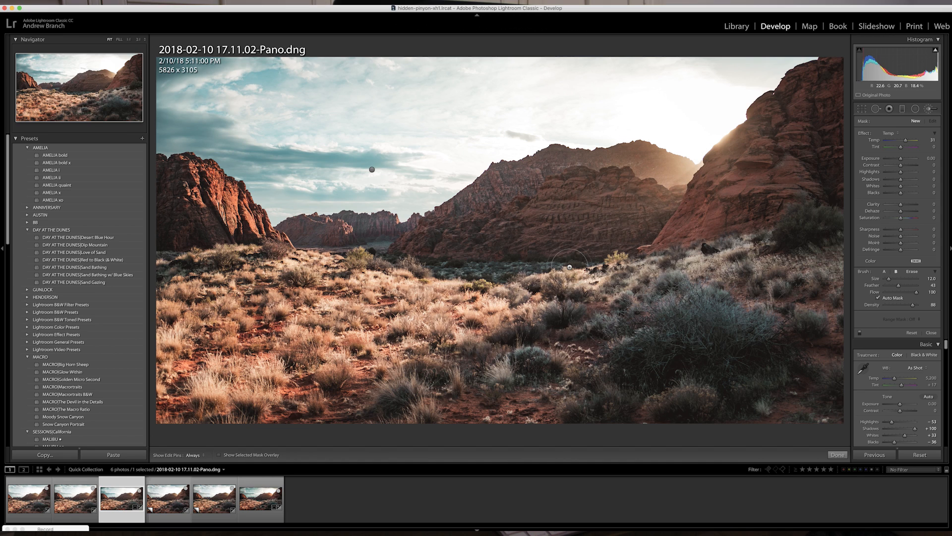
key(bracketright)
key(bracketright)
drag(890, 279, 889, 280)
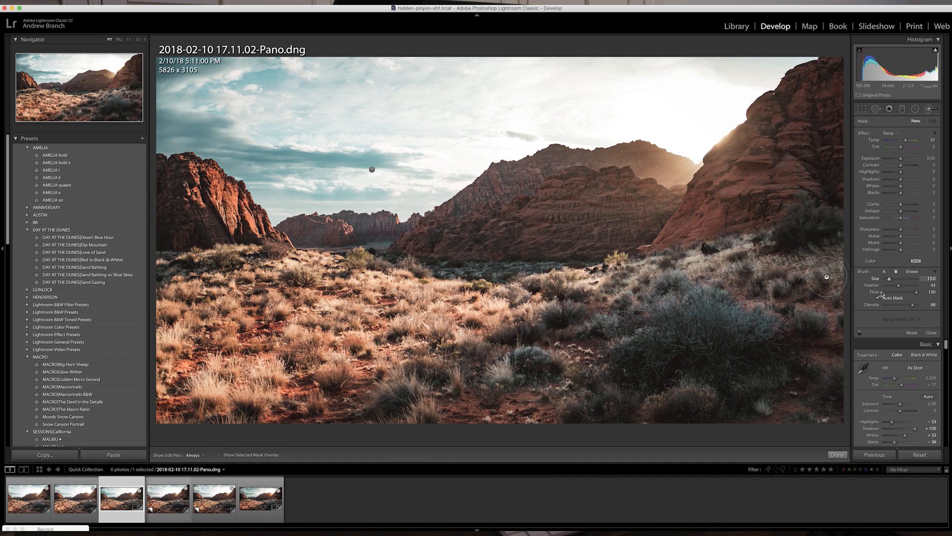
key(h)
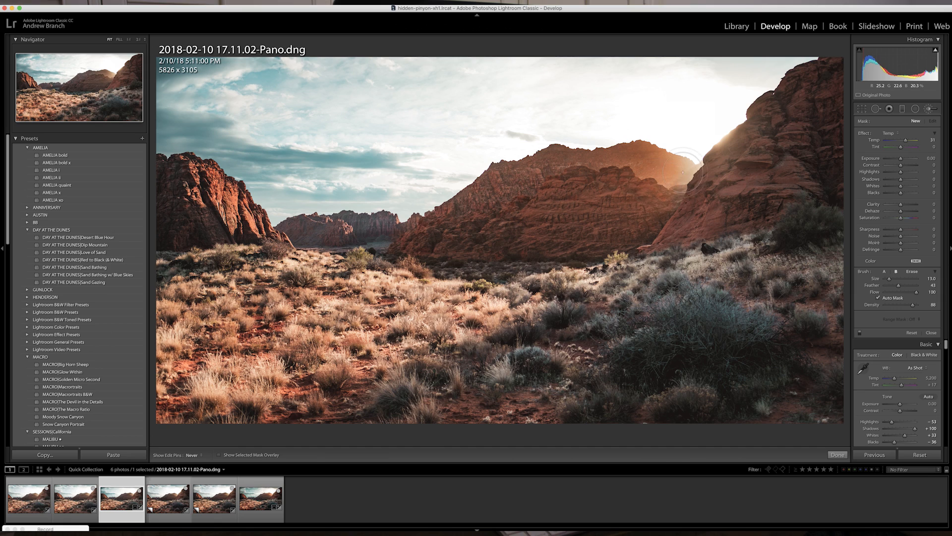
drag(680, 154, 657, 143)
key(])
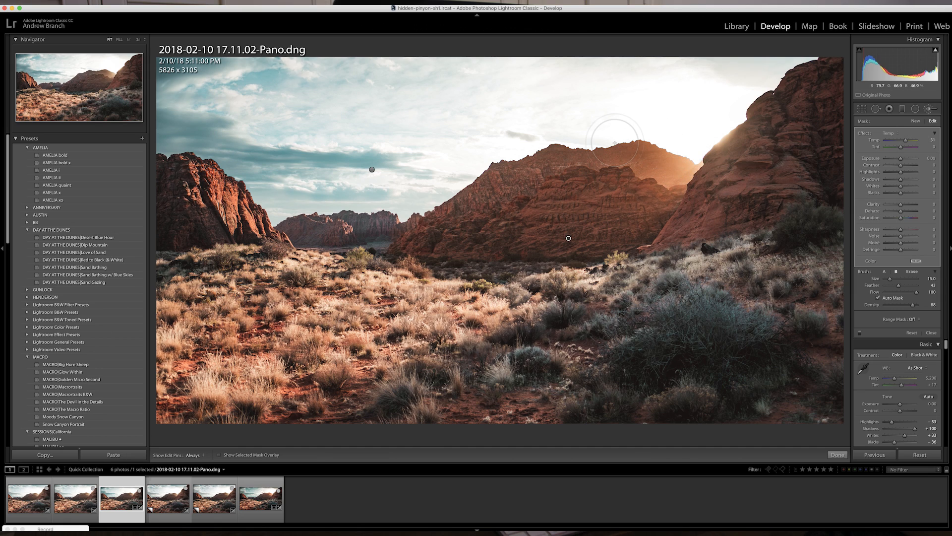
key(])
key([)
key([)
Reselect the mountains' brush adjustment and clean up its mask near the sun with the size 15 eraser
key(h)
key(h)
key(k)
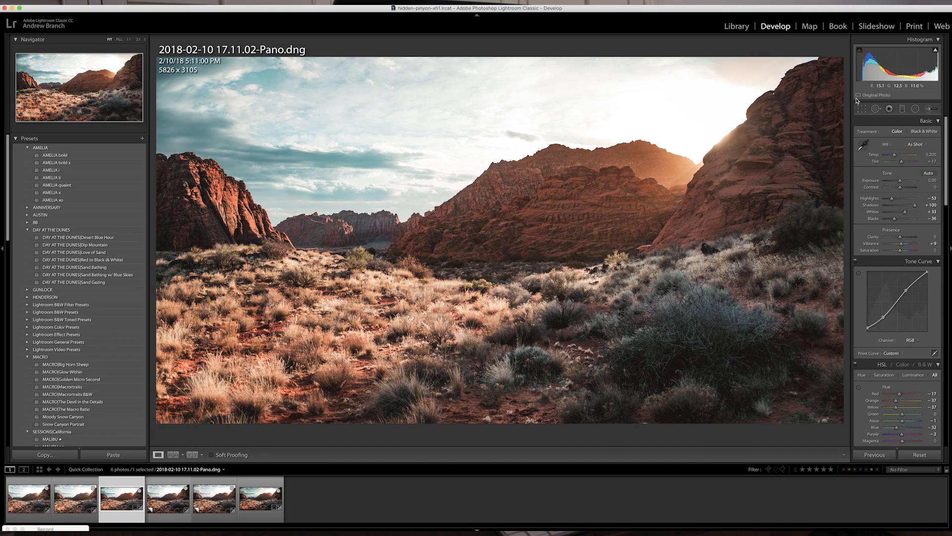
key(k)
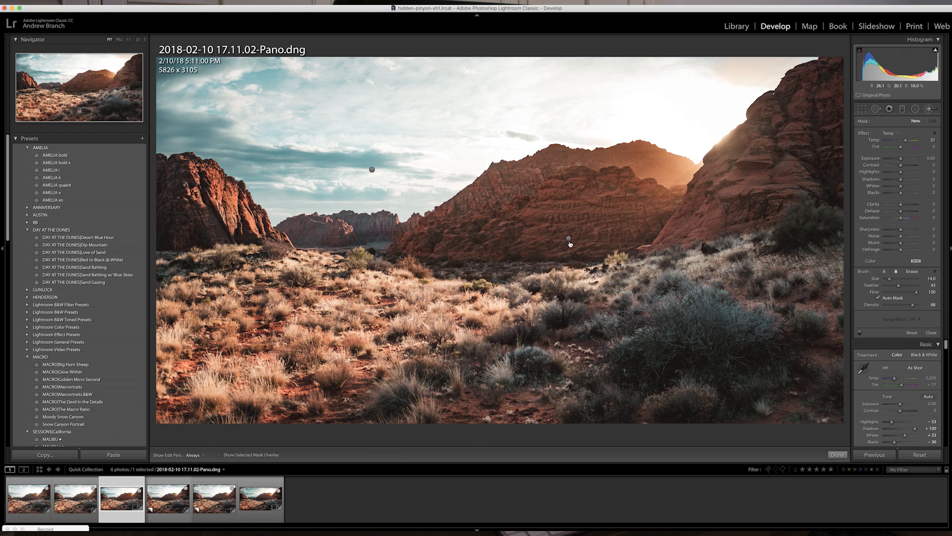
click(569, 238)
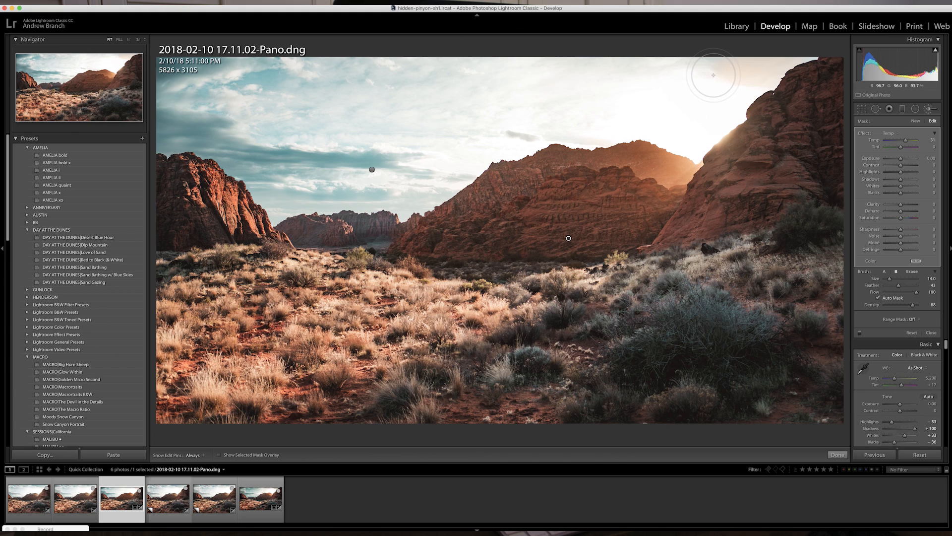
key(h)
key(alt)
key(h)
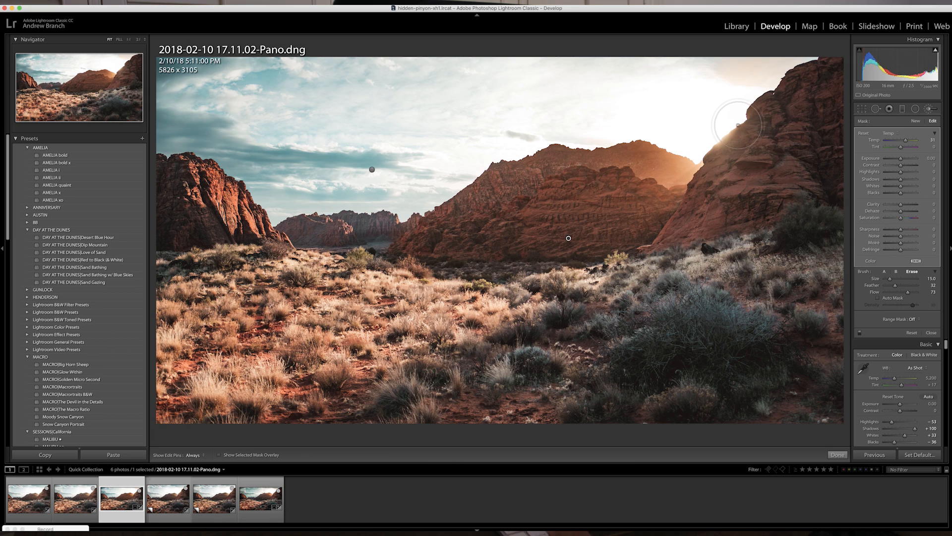
key(h)
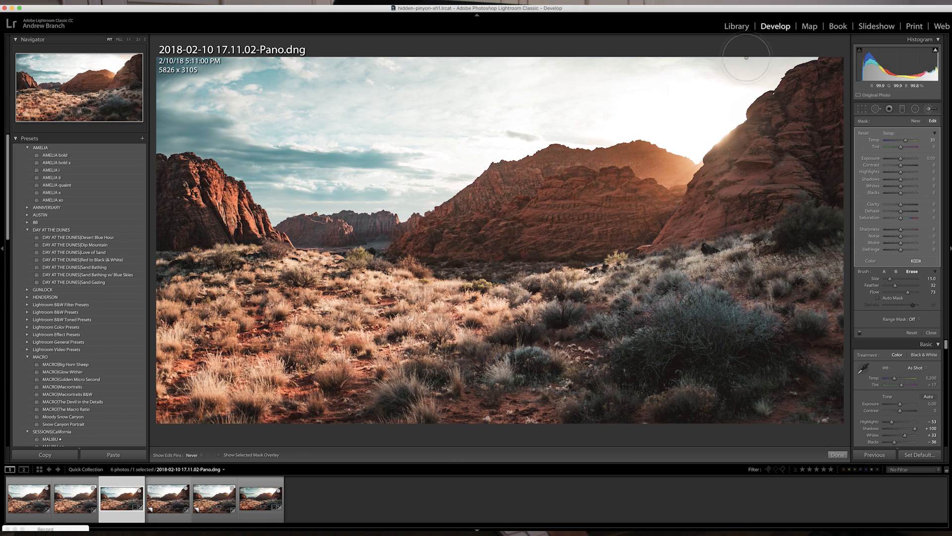
key(h)
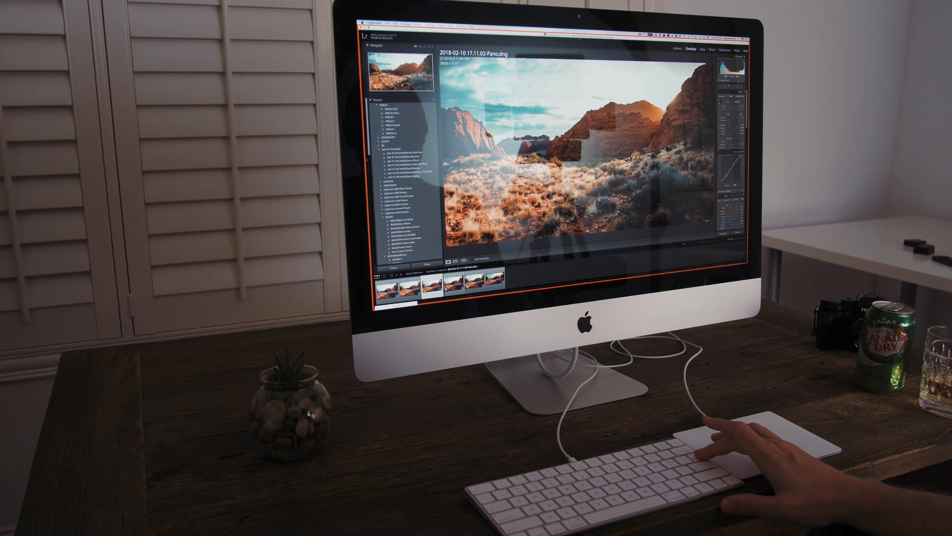
Compare the panorama's before and after views
key(backslash)
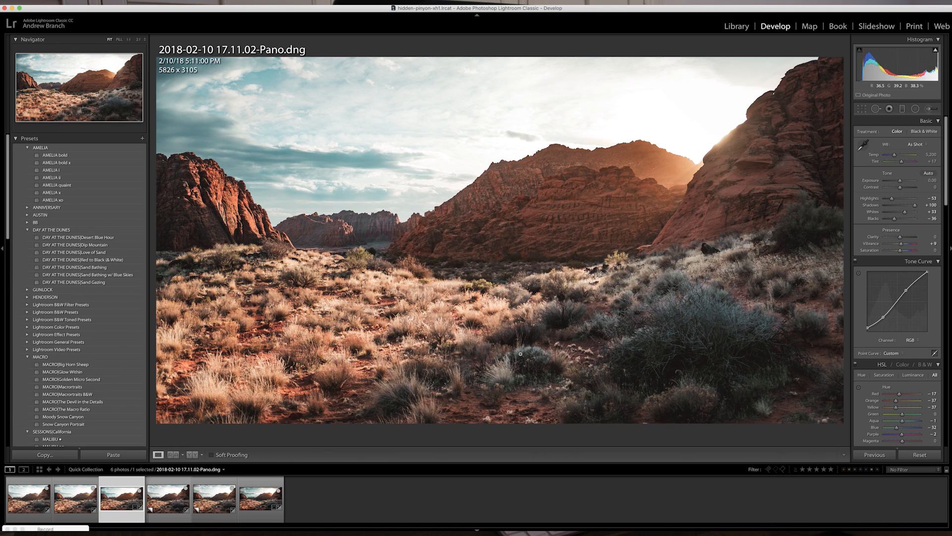
key(backslash)
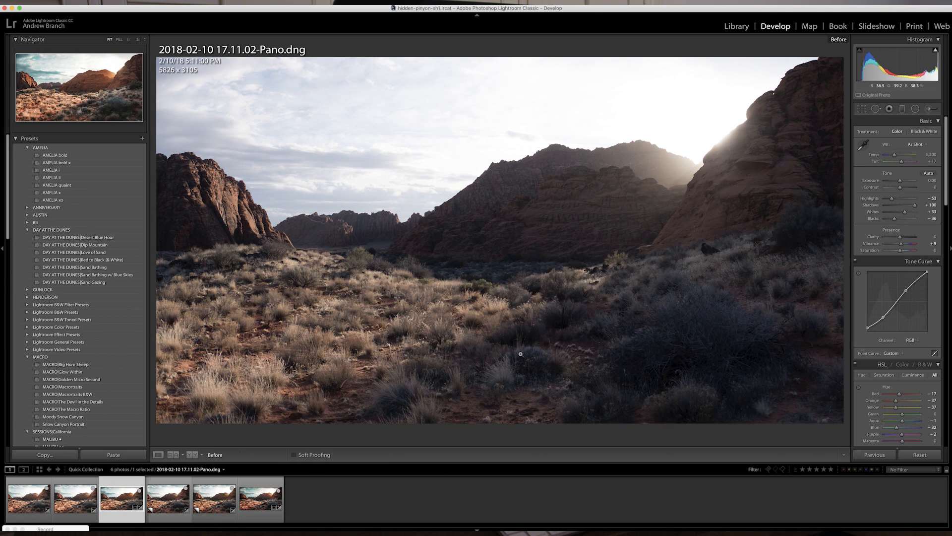
key(backslash)
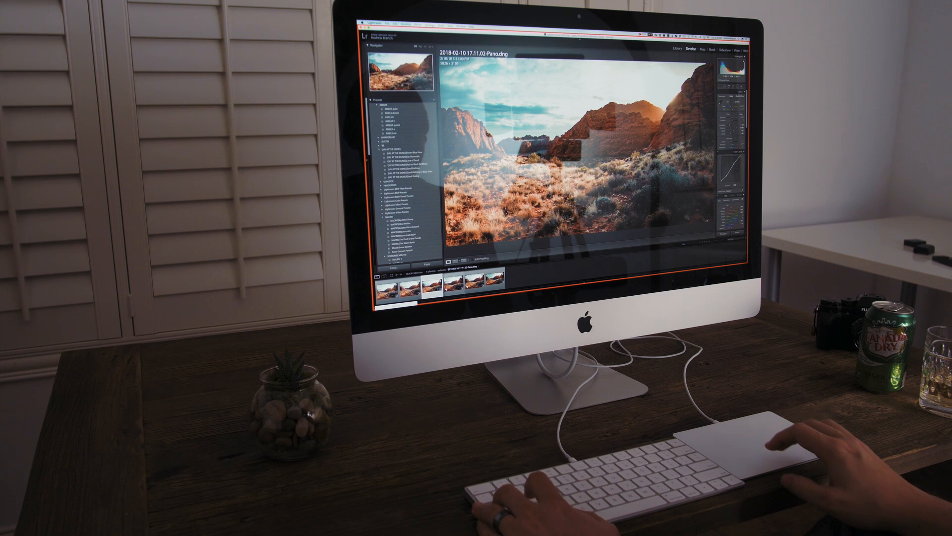
Switch the photo source to All Photographs and open 2018-02-10 16.32.16.raf Copy 1
key(super+Tab)
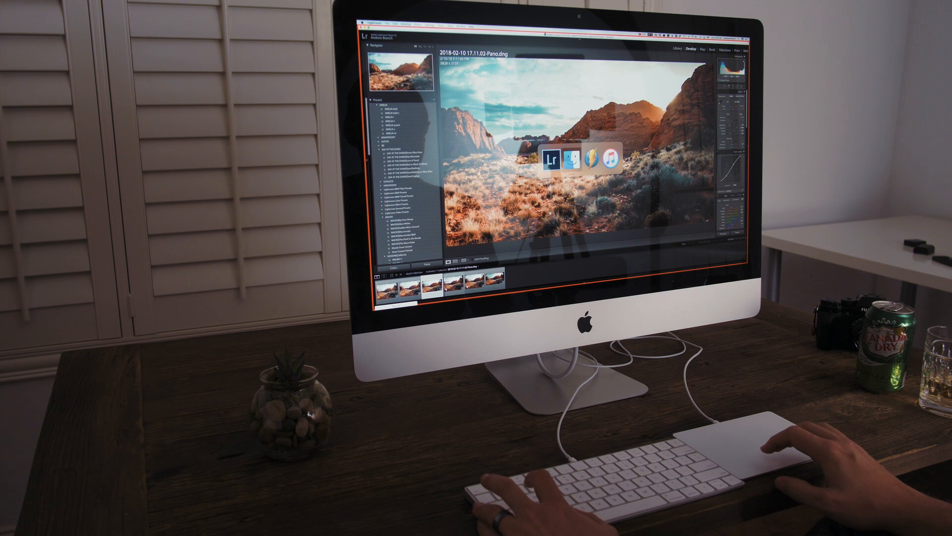
click(467, 269)
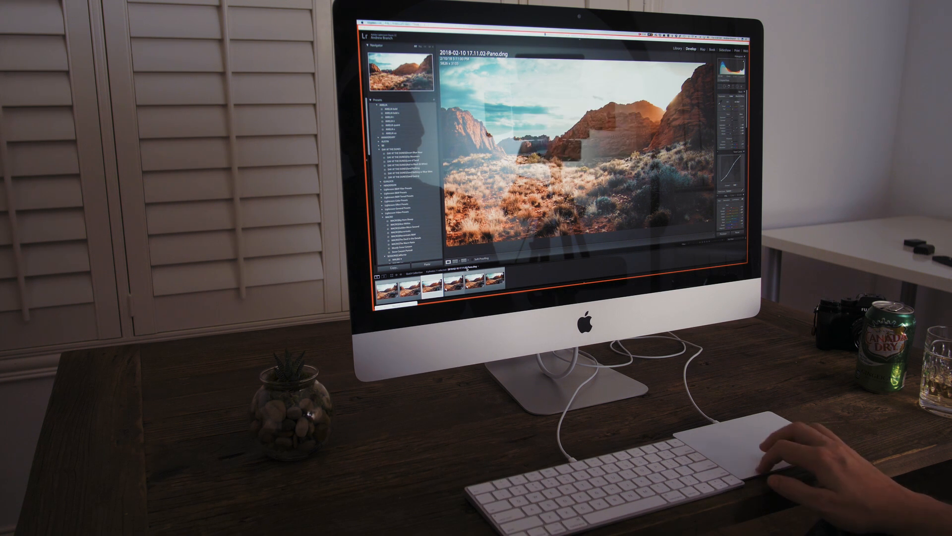
click(467, 268)
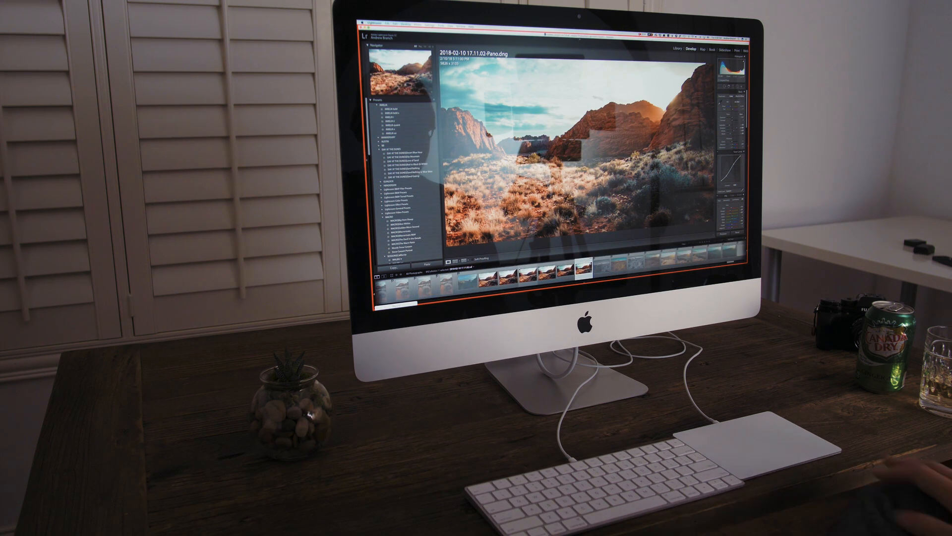
scroll(499, 276, left, 5)
scroll(533, 273, left, 5)
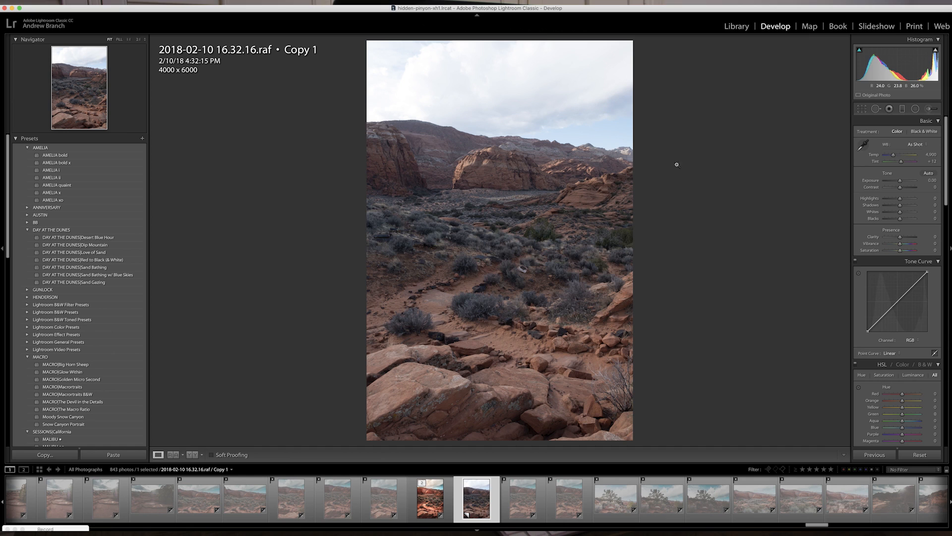
Heal away the pale rock among the bushes with a size 29 spot brush, sampling the shrubby ground beside it
click(527, 277)
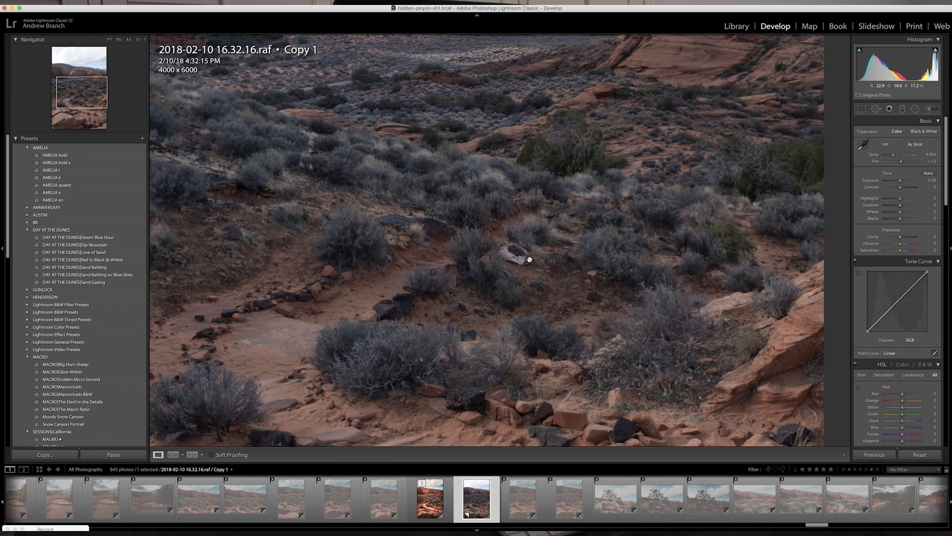
click(530, 259)
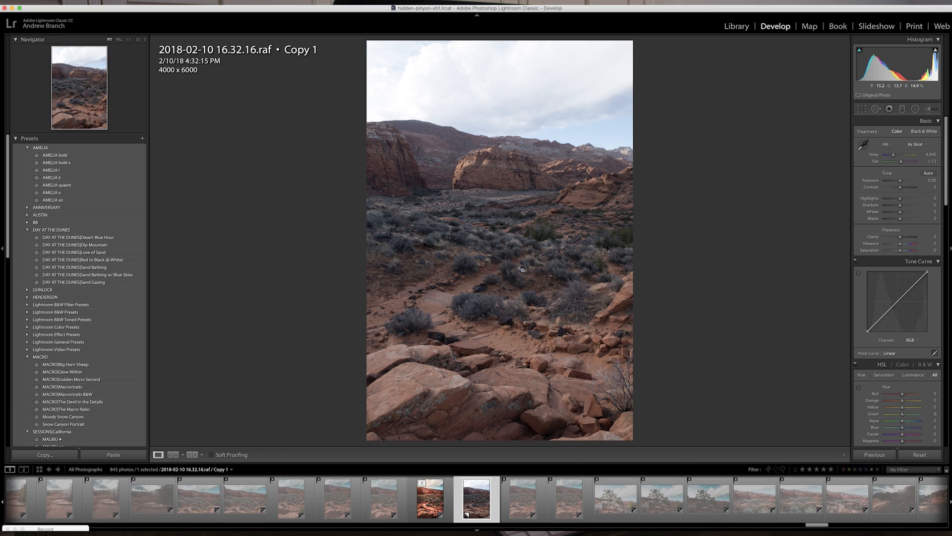
click(532, 268)
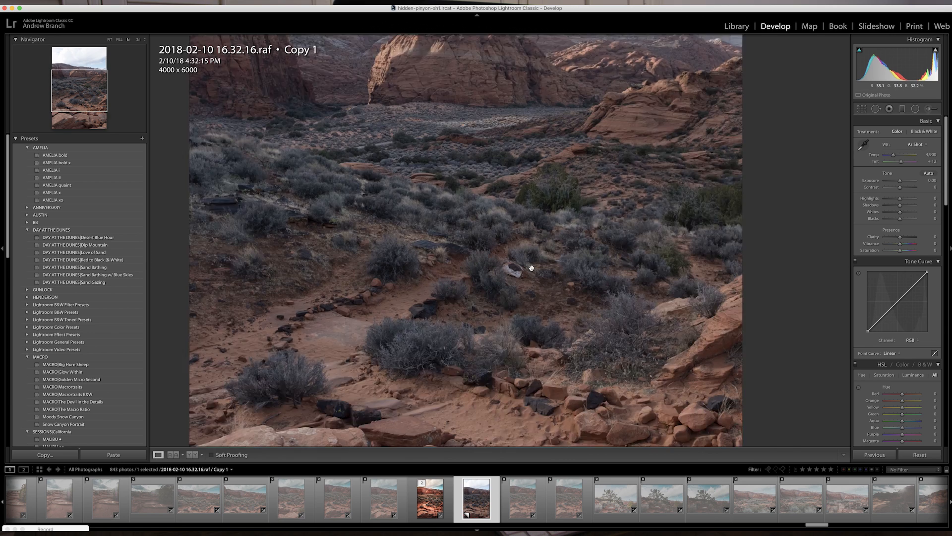
click(876, 110)
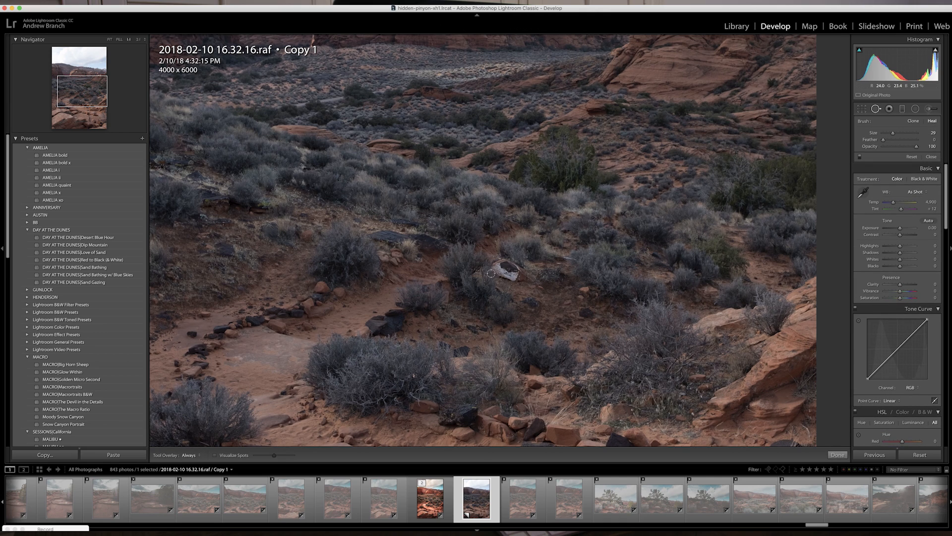
mouse_move(493, 271)
mouse_down()
mouse_move(514, 278)
mouse_move(518, 267)
mouse_move(496, 263)
mouse_move(507, 273)
mouse_up()
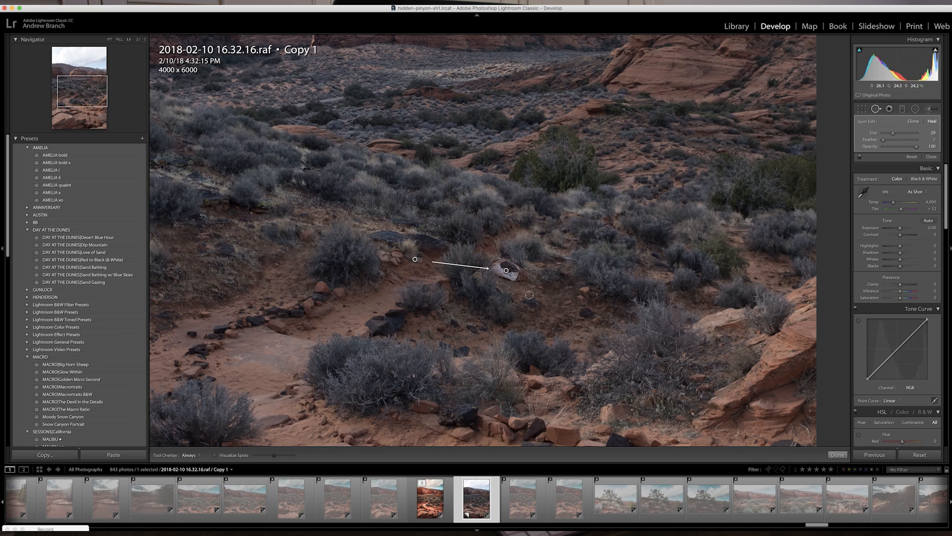
mouse_move(415, 260)
mouse_down()
mouse_move(515, 300)
mouse_move(559, 303)
mouse_move(552, 272)
mouse_move(615, 297)
mouse_up()
click(876, 108)
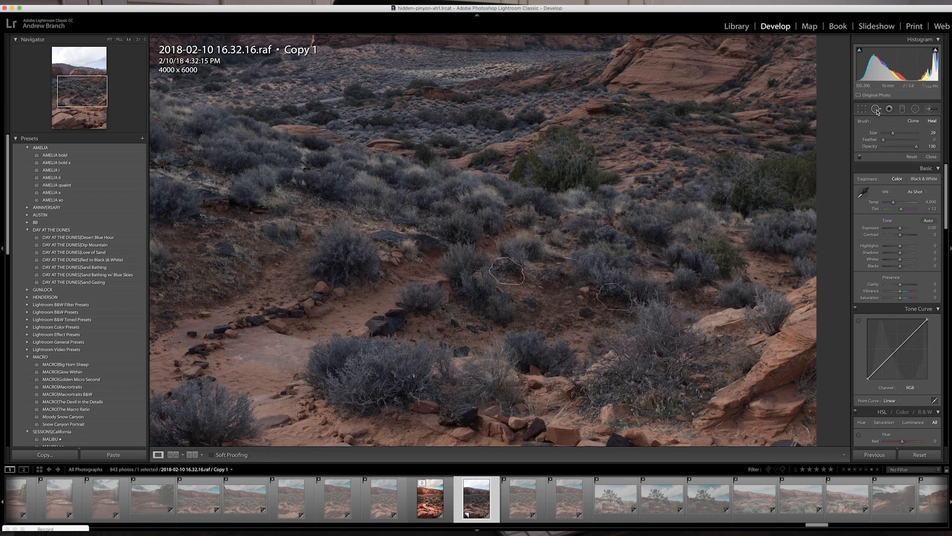
click(621, 299)
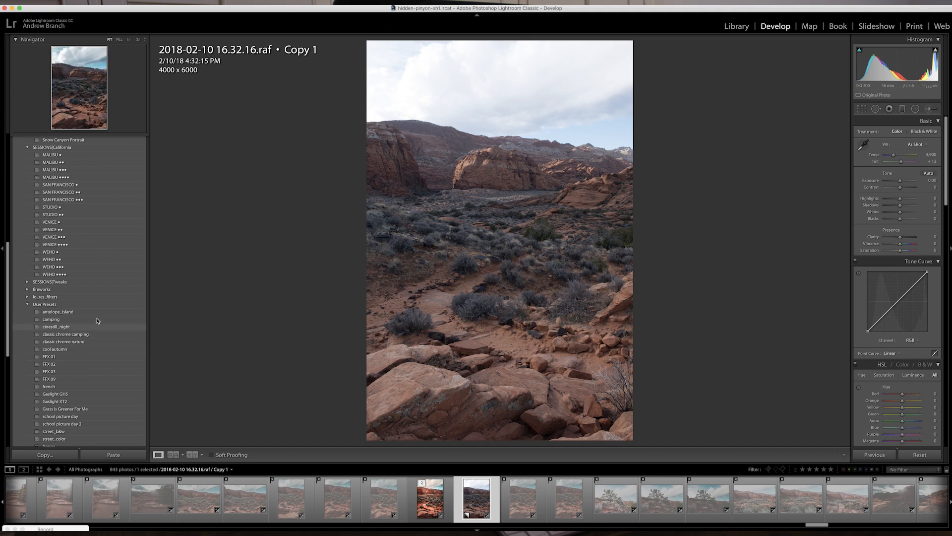
Apply the Hidden Pinyon preset from the MACRO group to the photo and set Highlights to −71
scroll(98, 320, down, 3)
scroll(98, 321, up, 9)
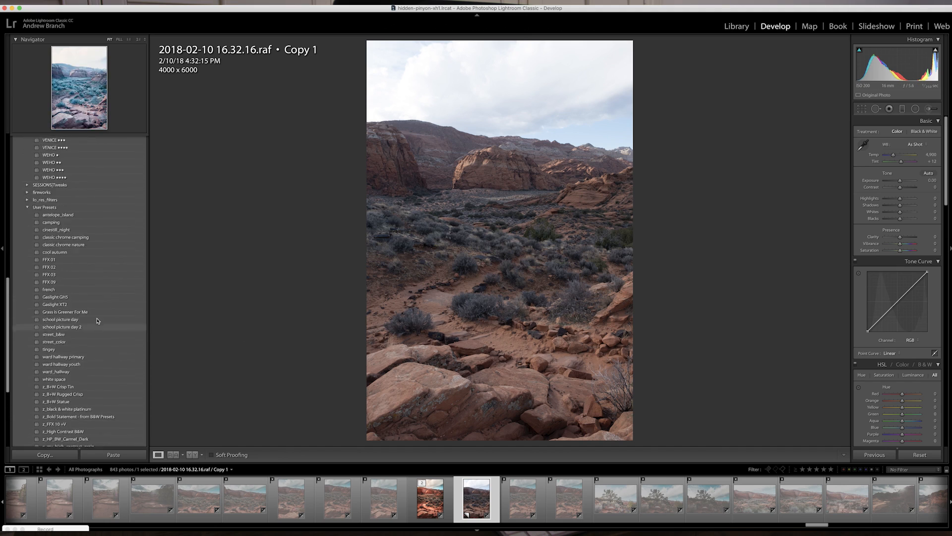
scroll(98, 320, up, 3)
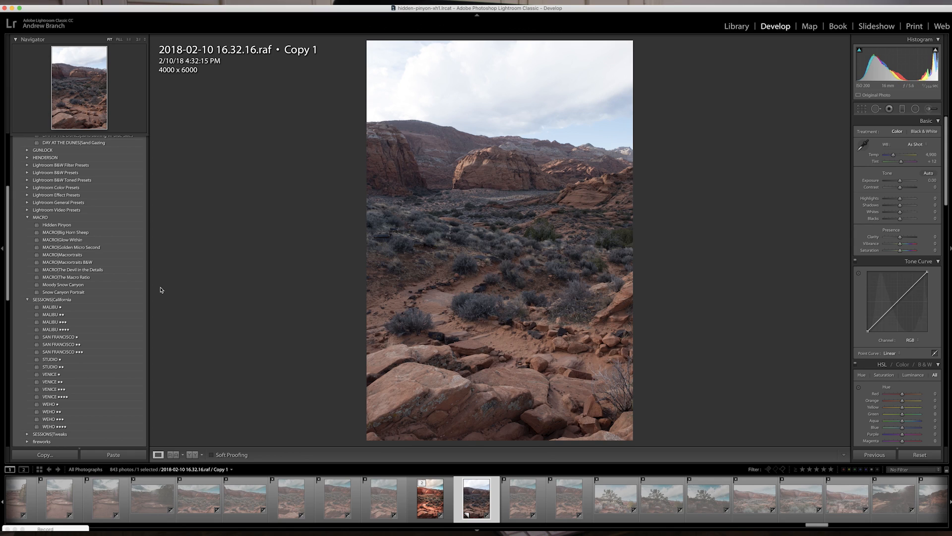
click(110, 224)
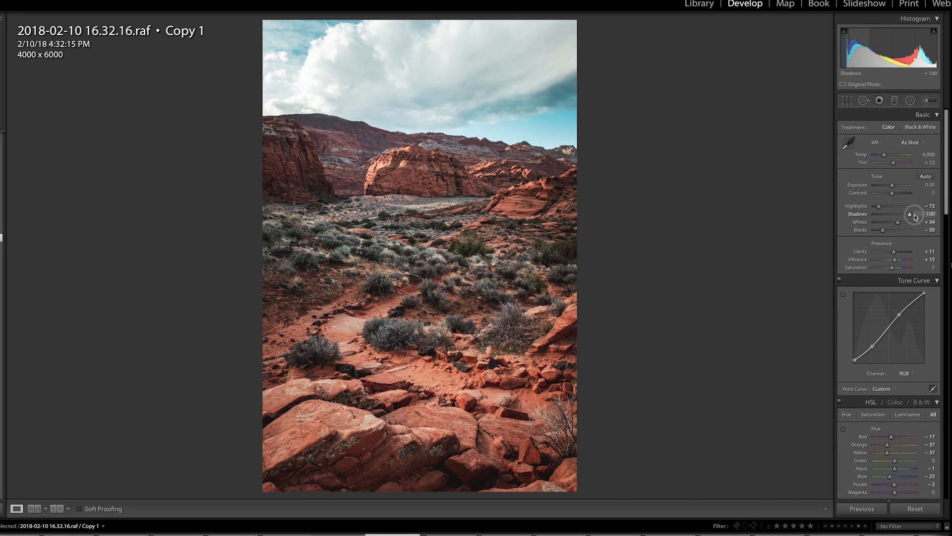
drag(879, 205, 878, 205)
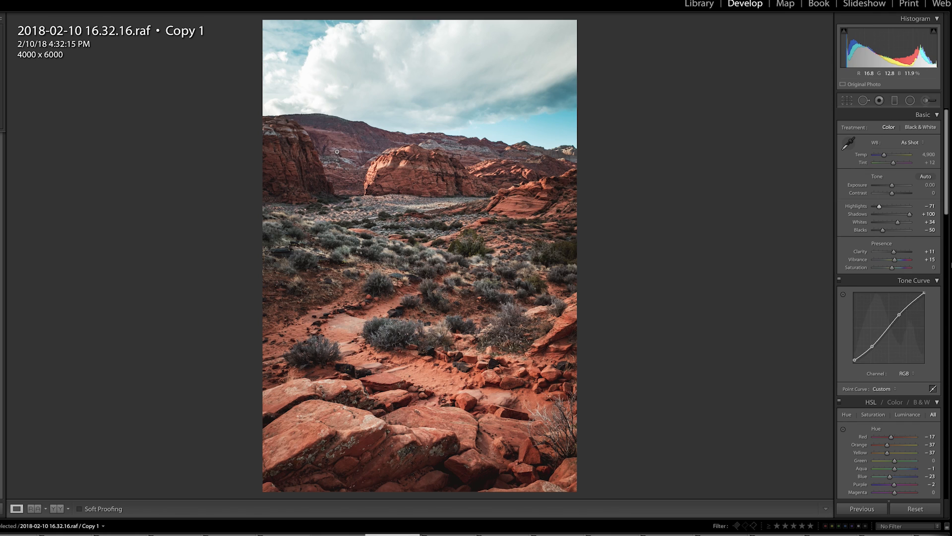
Paint an Exposure 0.31 brush adjustment at size 18 over the shaded mountainside behind the central rock formation
click(924, 101)
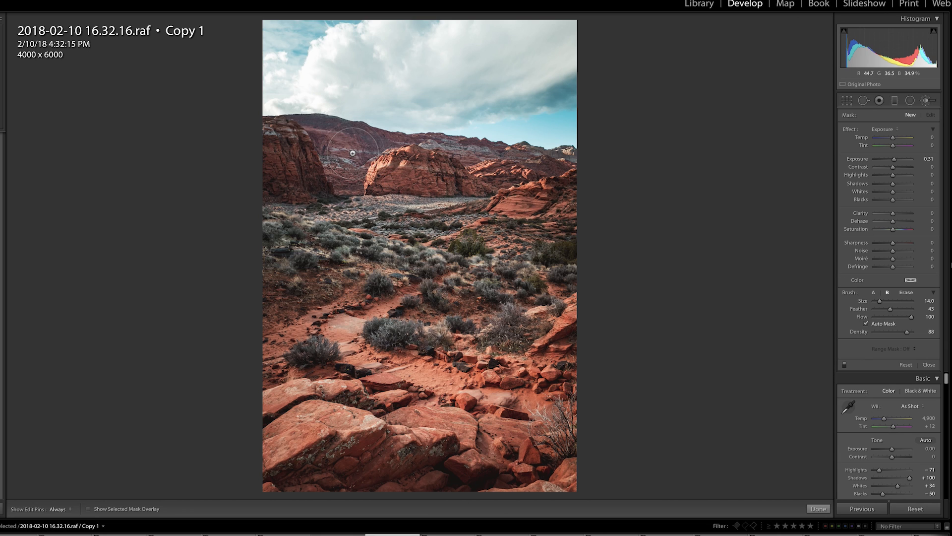
click(323, 157)
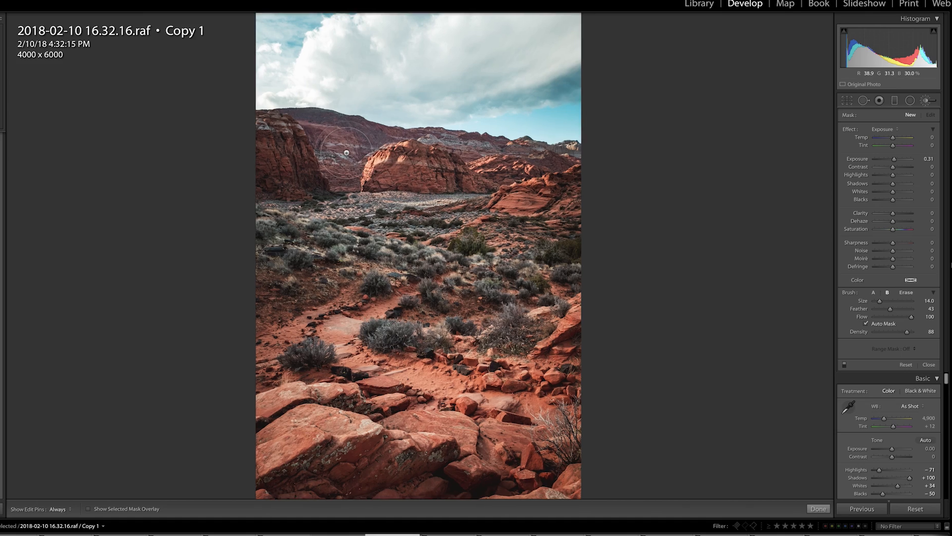
click(236, 92)
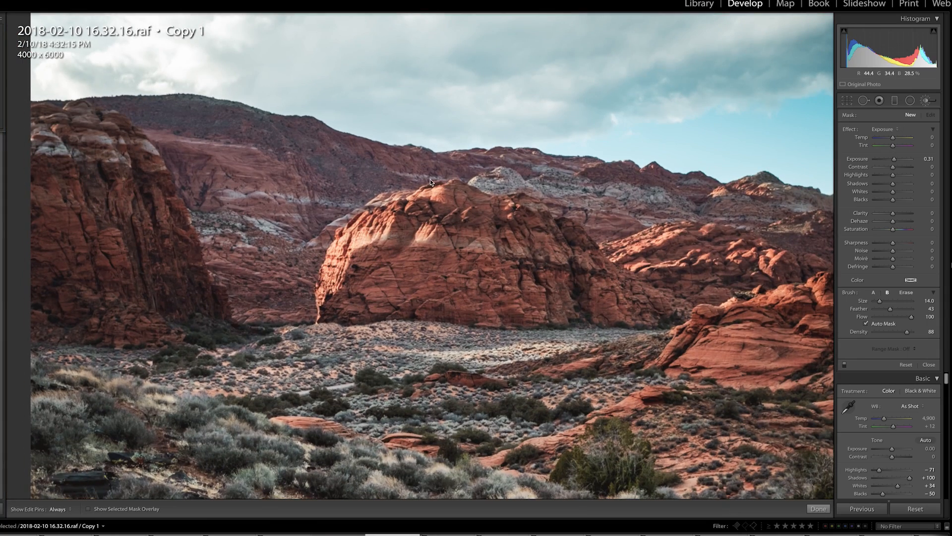
click(877, 129)
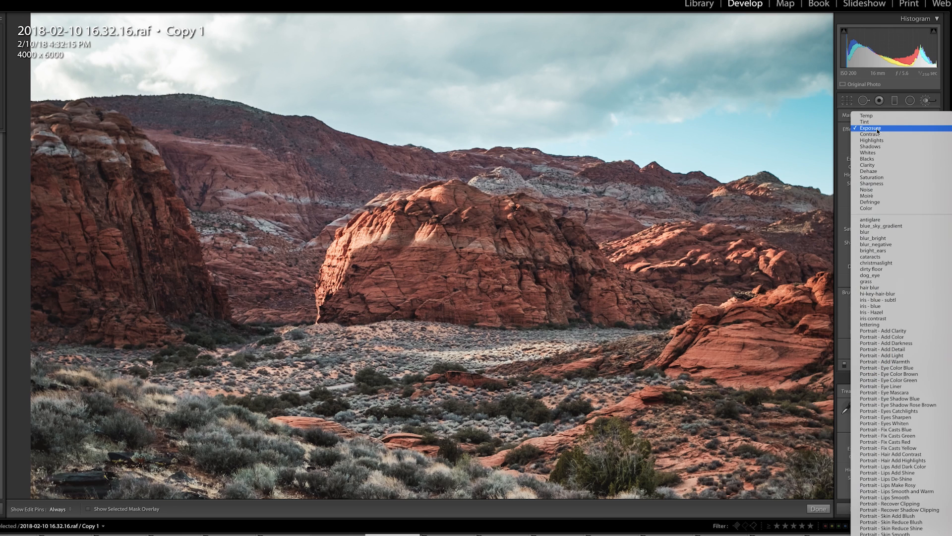
click(876, 128)
click(929, 100)
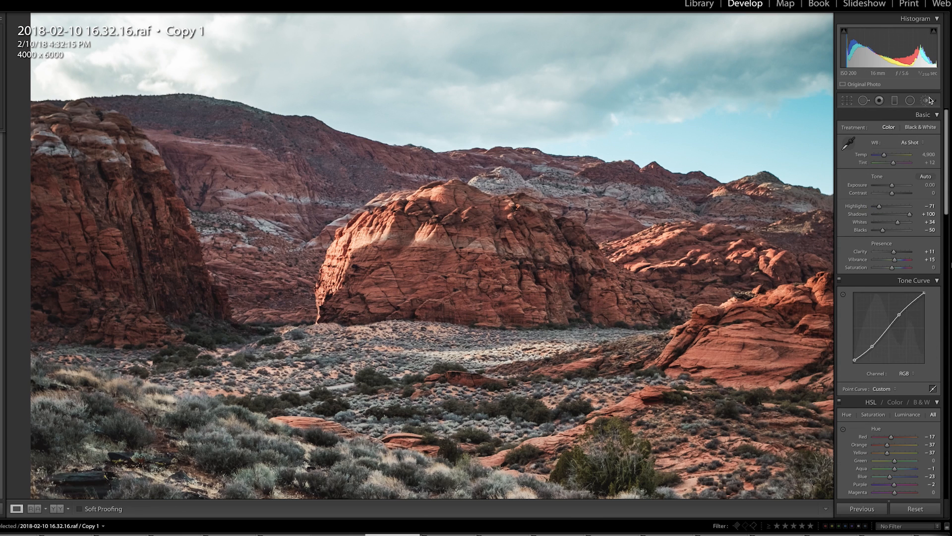
click(929, 100)
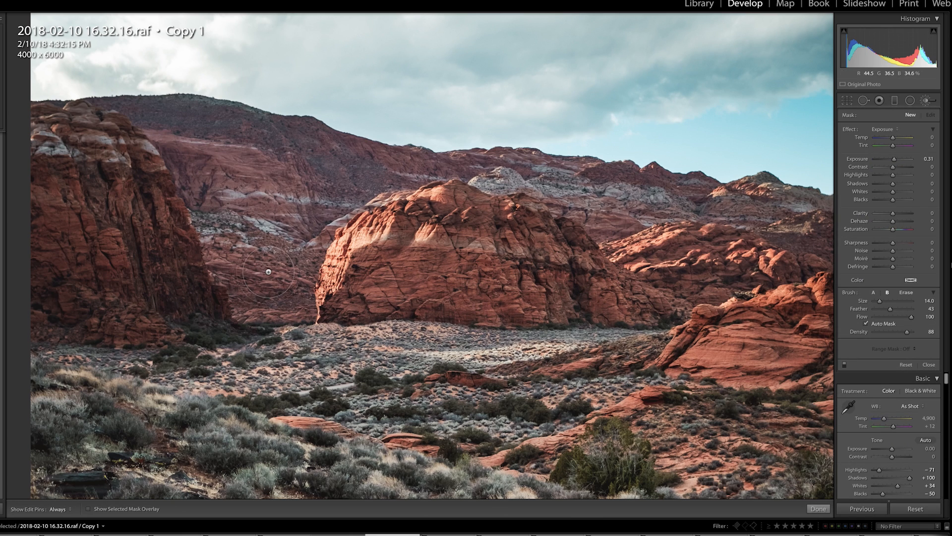
key(h)
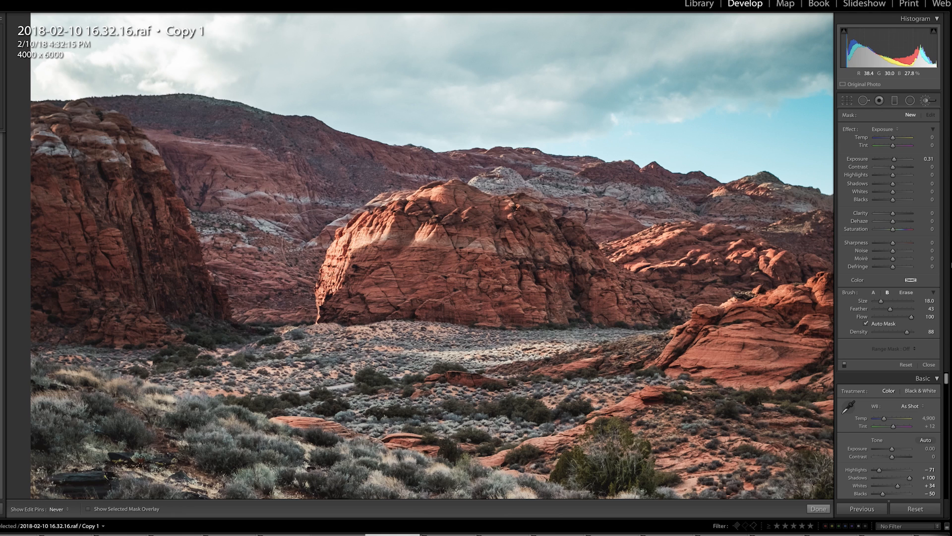
mouse_move(344, 224)
mouse_down()
mouse_move(307, 272)
mouse_move(260, 217)
mouse_move(222, 192)
mouse_move(238, 191)
mouse_move(188, 167)
mouse_move(228, 146)
mouse_move(308, 199)
mouse_move(310, 212)
mouse_move(347, 222)
mouse_move(313, 286)
mouse_move(354, 273)
mouse_move(354, 253)
mouse_move(400, 206)
mouse_move(327, 257)
mouse_move(321, 273)
mouse_move(368, 213)
mouse_move(309, 280)
mouse_move(382, 207)
mouse_move(301, 272)
mouse_move(322, 274)
mouse_up()
Erase the brush mask's spill from the central rock formation, reducing the eraser from size 11 to 9
key(h)
key(alt)
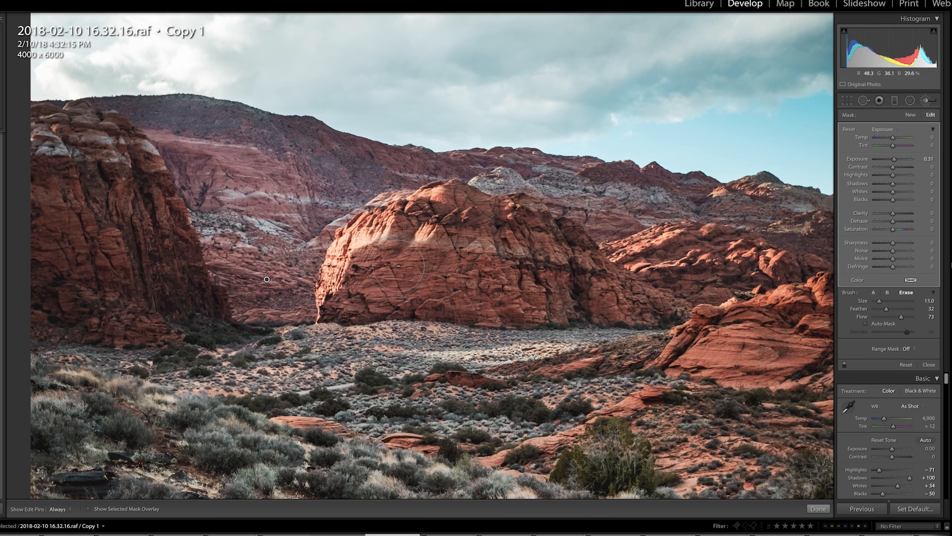
key(h)
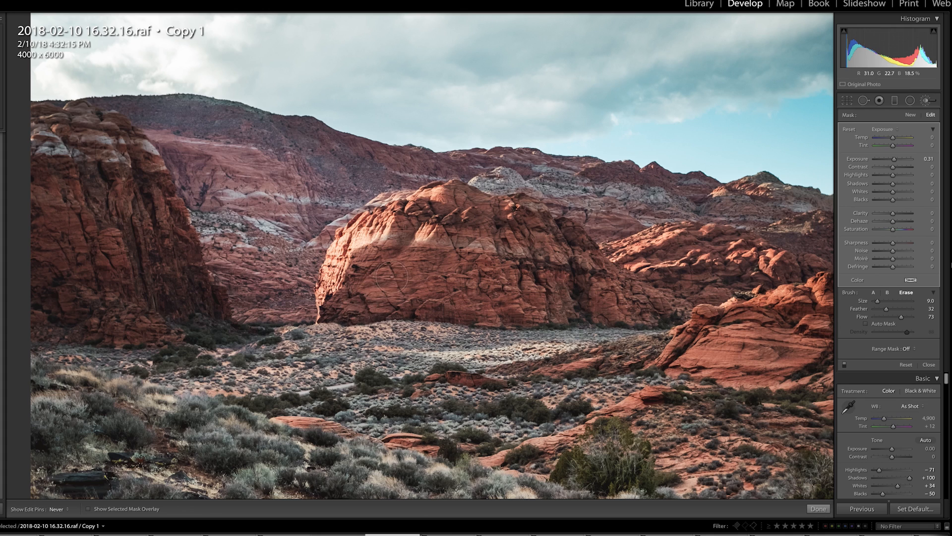
key(h)
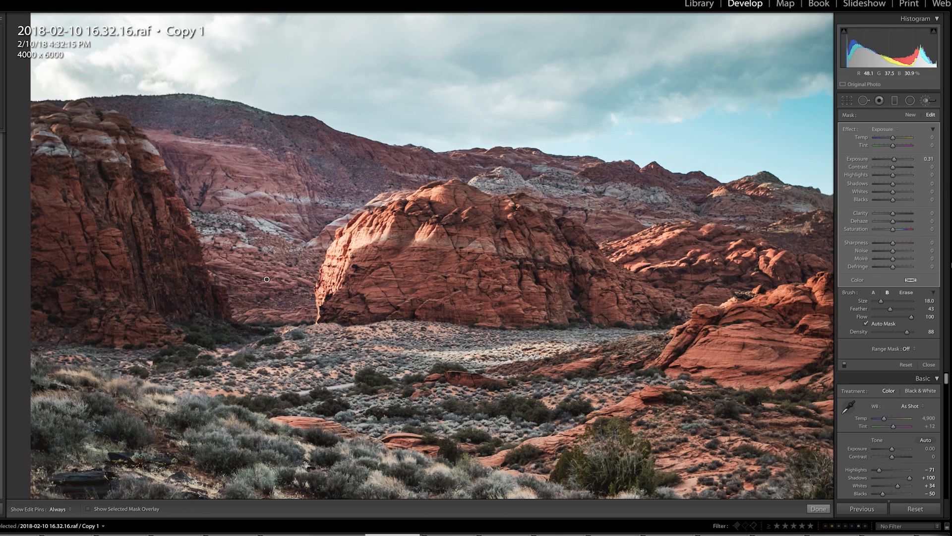
Set the mountainside brush adjustment's Temp to 9 and Exposure to 0.26
drag(895, 139, 900, 140)
click(898, 139)
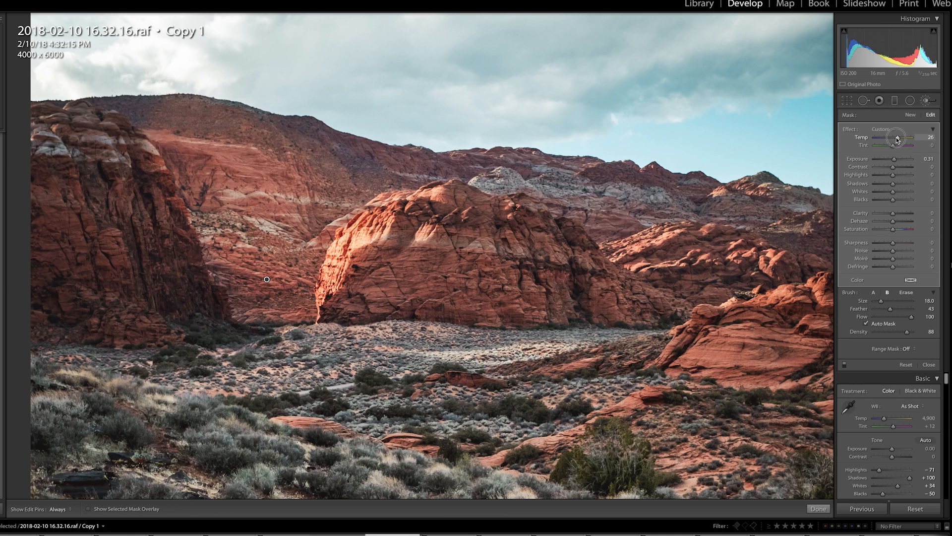
mouse_move(898, 141)
mouse_down()
mouse_move(895, 160)
mouse_move(894, 139)
mouse_up()
click(895, 139)
click(896, 159)
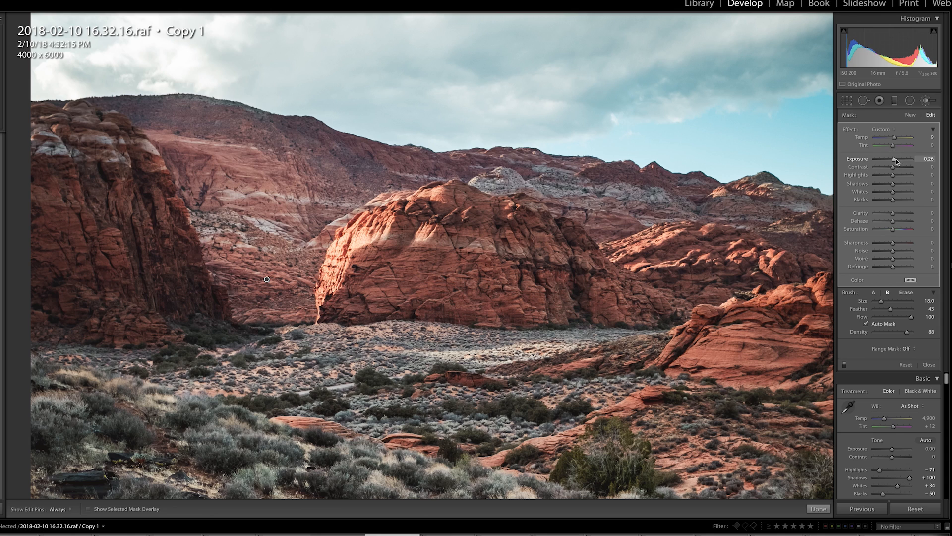
Reduce the brush size to 10, compare the photo with its before view, and undo the last exposure adjustment
scroll(148, 102, down, 4)
scroll(148, 102, down, 1)
key(backslash)
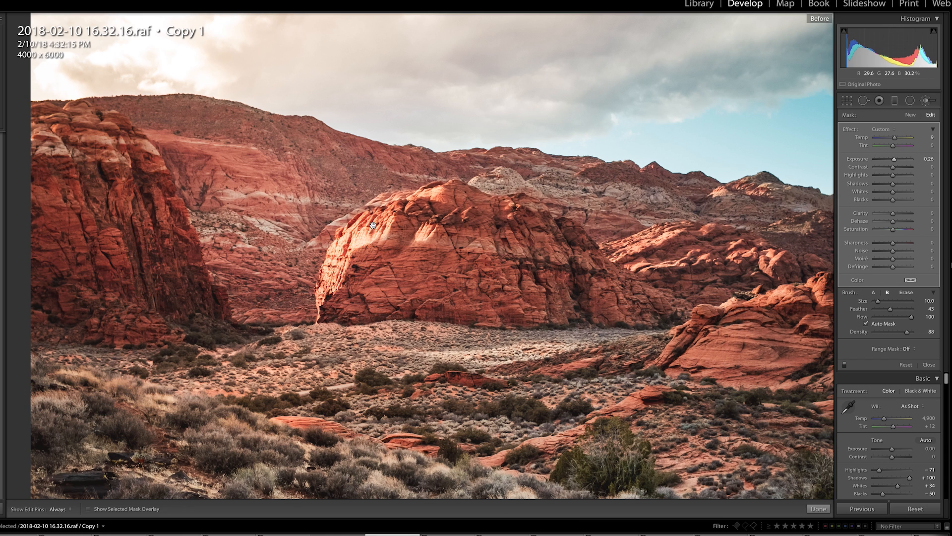
key(ctrl+z)
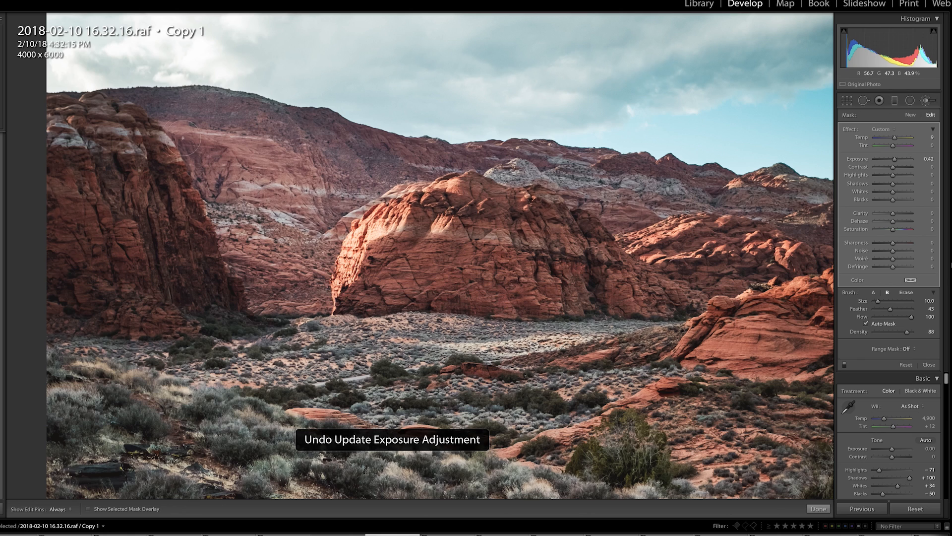
Refine the mountainside brush mask along the upper ridge, reducing the brush to size 7 and smaller
key(h)
key(bracketleft)
key(bracketleft)
key(bracketleft)
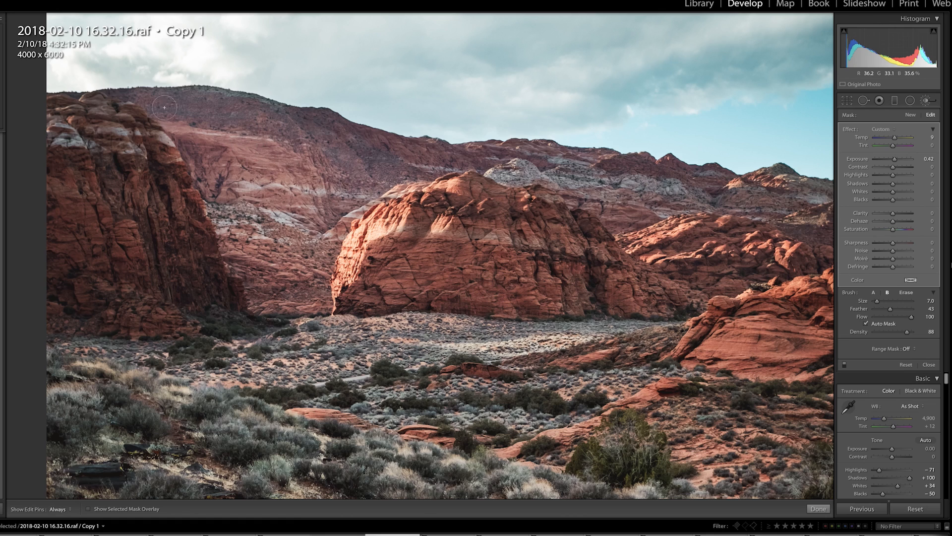
key(h)
key(bracketleft)
key(bracketleft)
key(bracketleft)
key(bracketleft)
key(bracketleft)
Refine the mountainside mask beside the shadowed cliff with a size 8 brush and finish the brush adjustment
key(h)
key(bracketright)
key(bracketright)
key(bracketright)
key(bracketright)
key(bracketright)
key(bracketright)
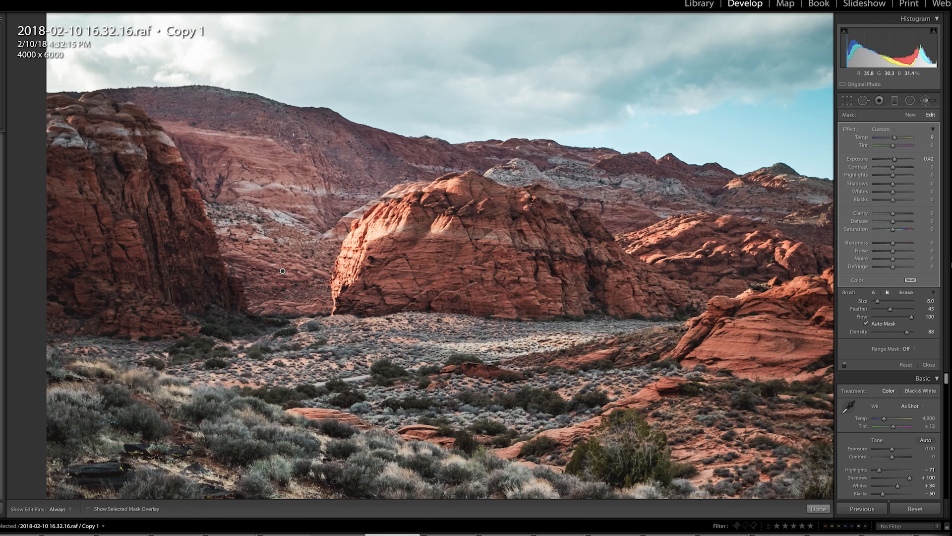
key(h)
key(h)
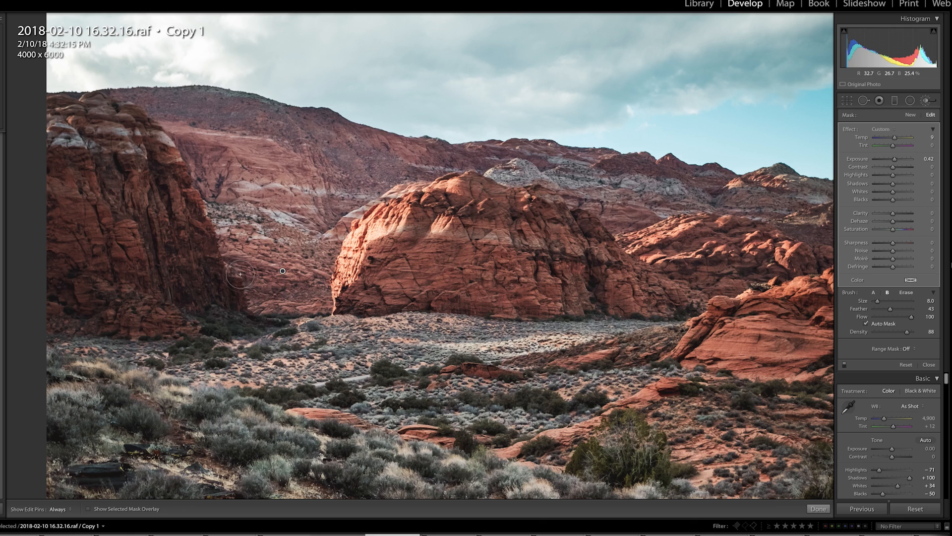
key(h)
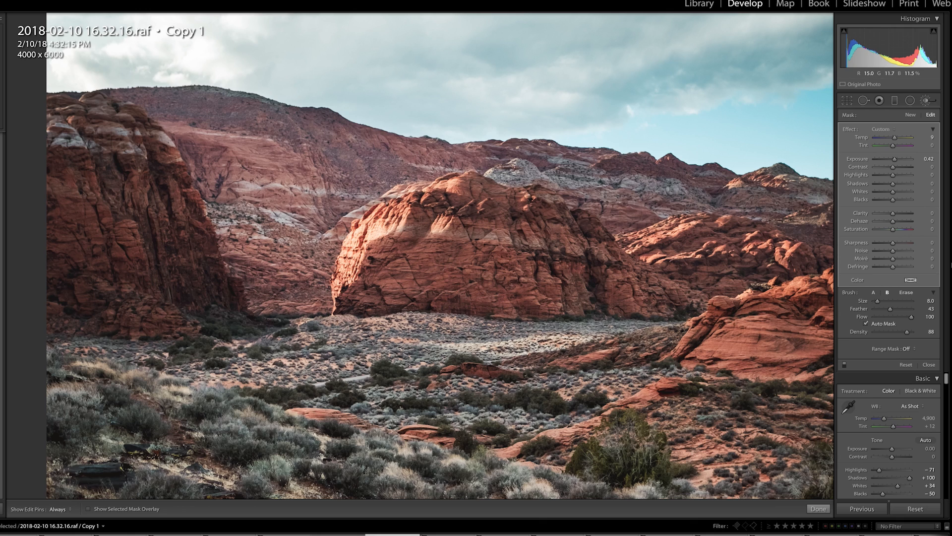
key(h)
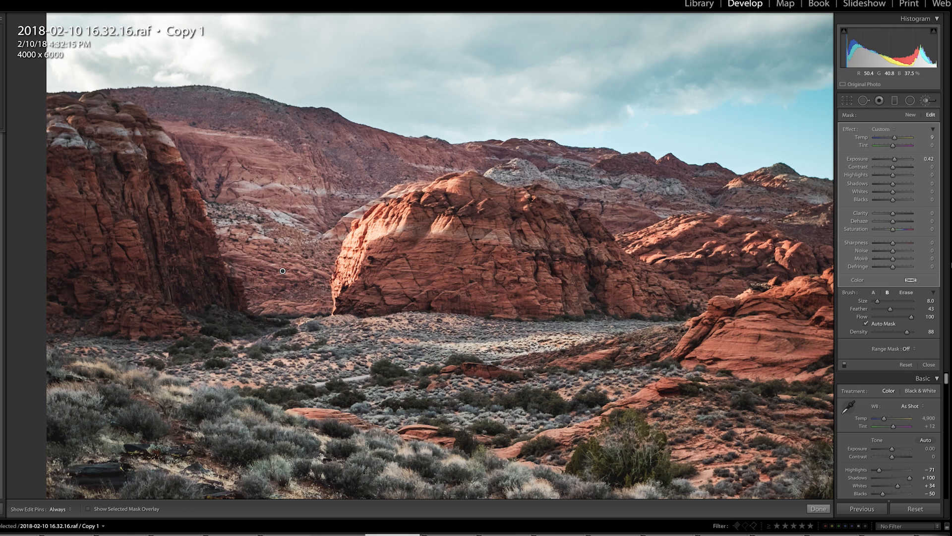
click(925, 101)
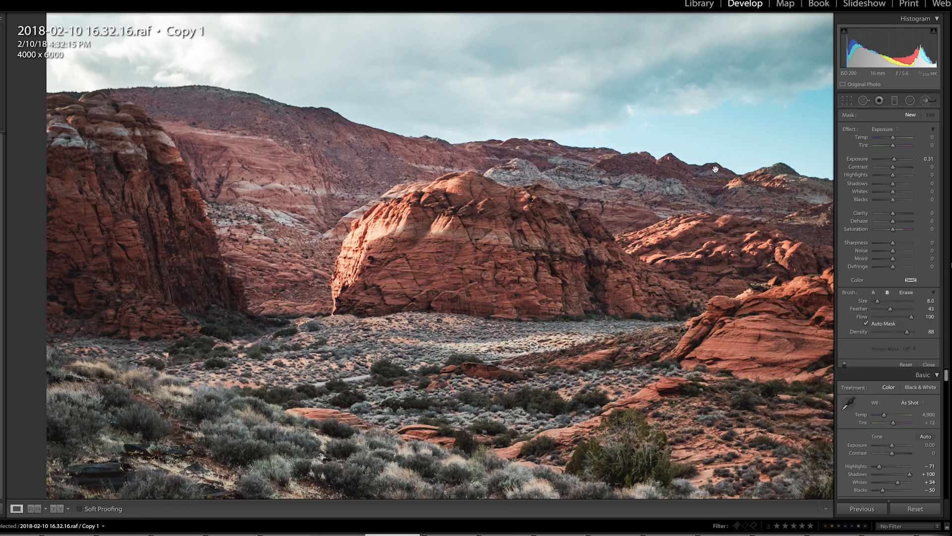
click(629, 267)
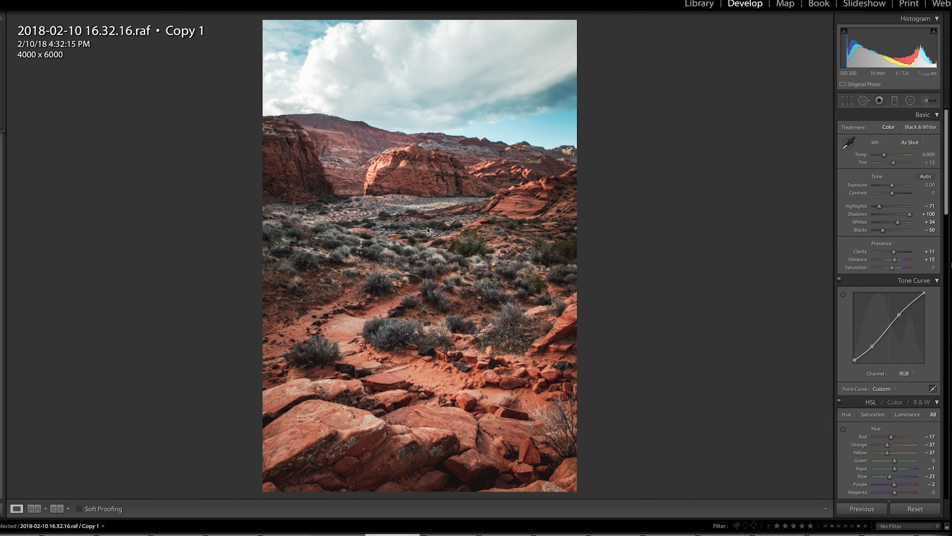
Add a tall inverted radial filter with feather 100 over the hazy mountainside, using Temp 6 and Exposure 0.31
click(909, 101)
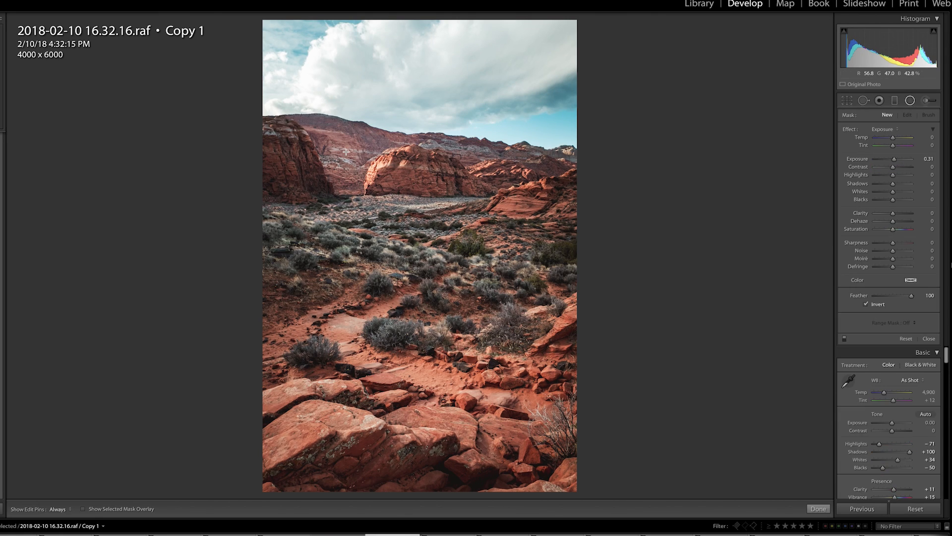
drag(352, 150, 428, 226)
drag(428, 151, 405, 150)
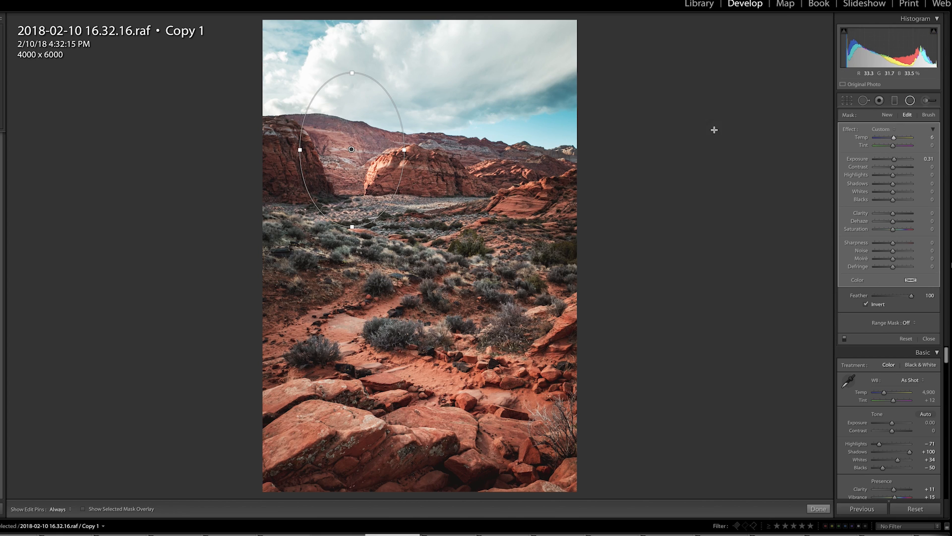
Erase the mountainside radial filter where it spills into the sky and surrounding terrain, using a size 14 erase brush with feather 69
click(924, 102)
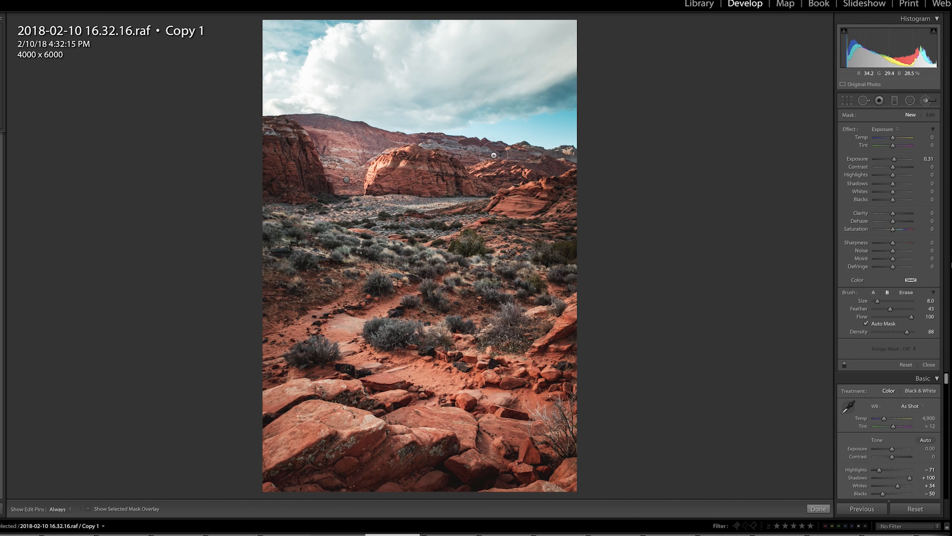
click(910, 100)
click(928, 115)
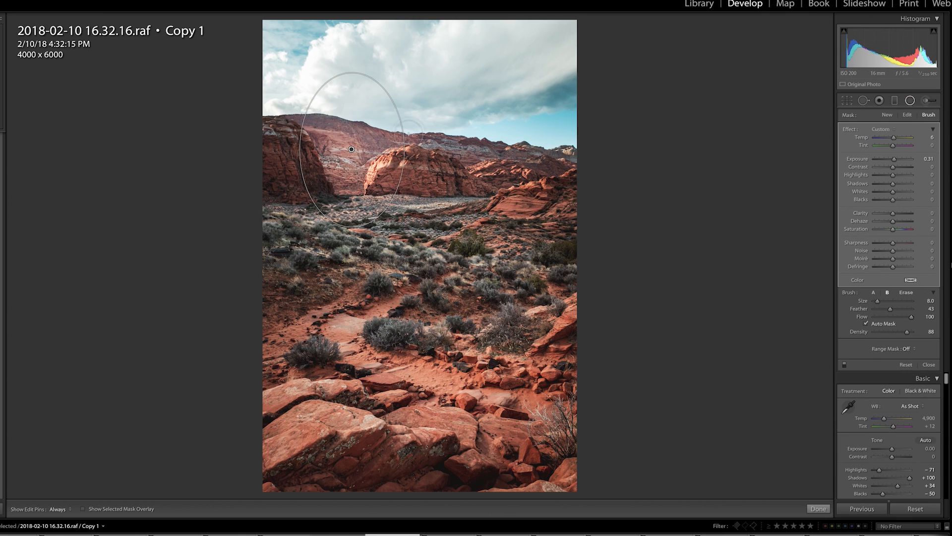
key(alt)
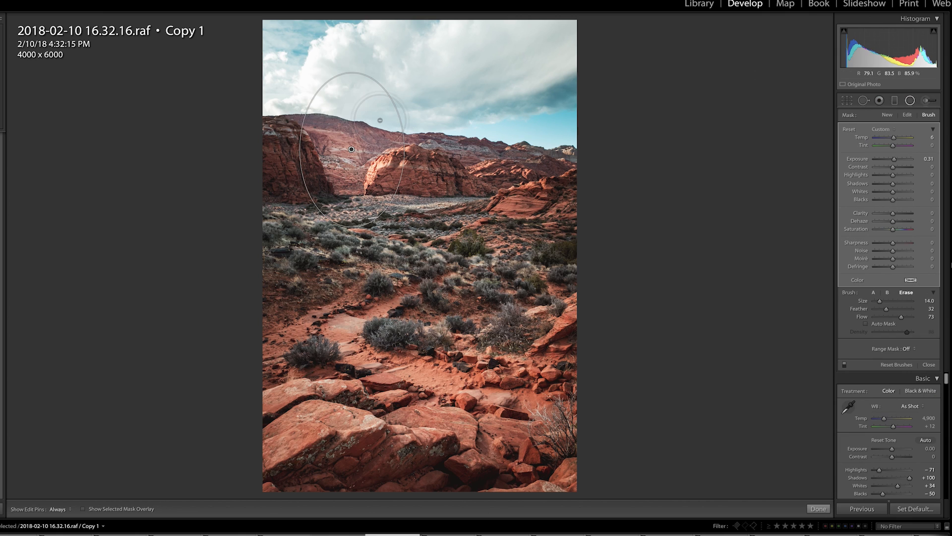
drag(886, 308, 900, 309)
alt+click(352, 149)
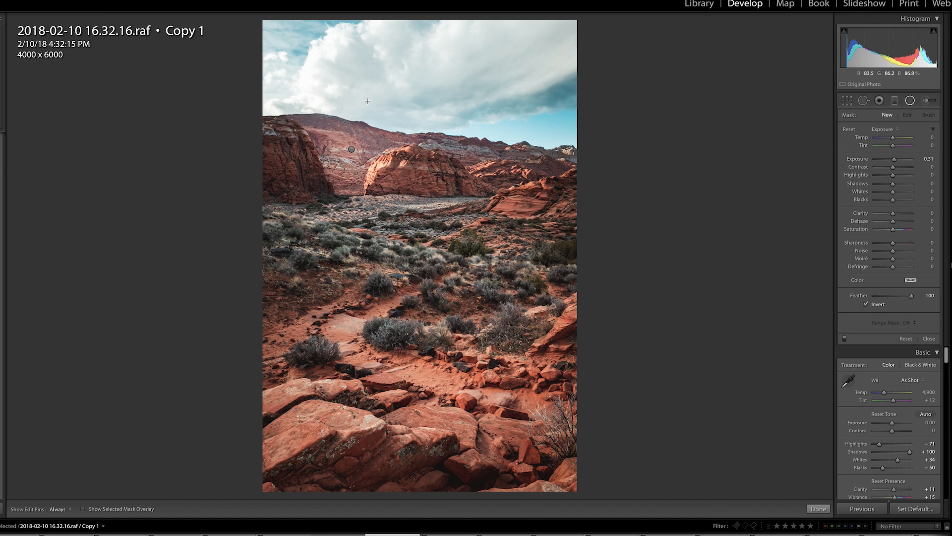
click(352, 148)
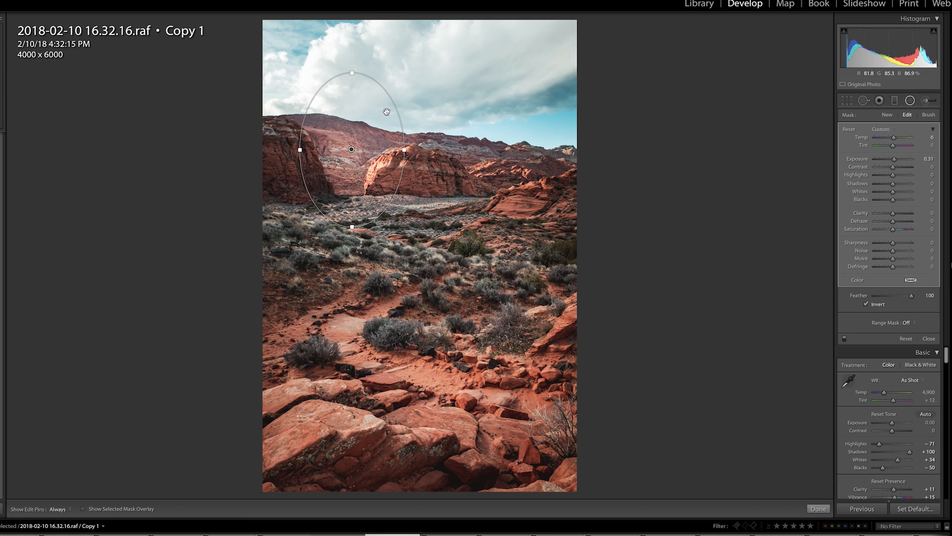
click(929, 115)
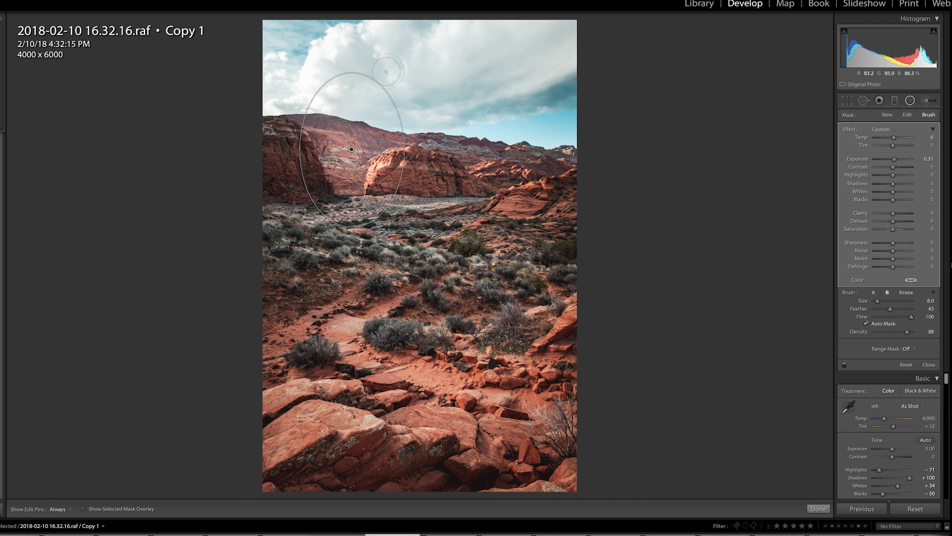
mouse_move(370, 95)
mouse_down()
mouse_move(310, 86)
mouse_move(411, 105)
mouse_move(302, 98)
mouse_move(288, 135)
mouse_move(304, 223)
mouse_up()
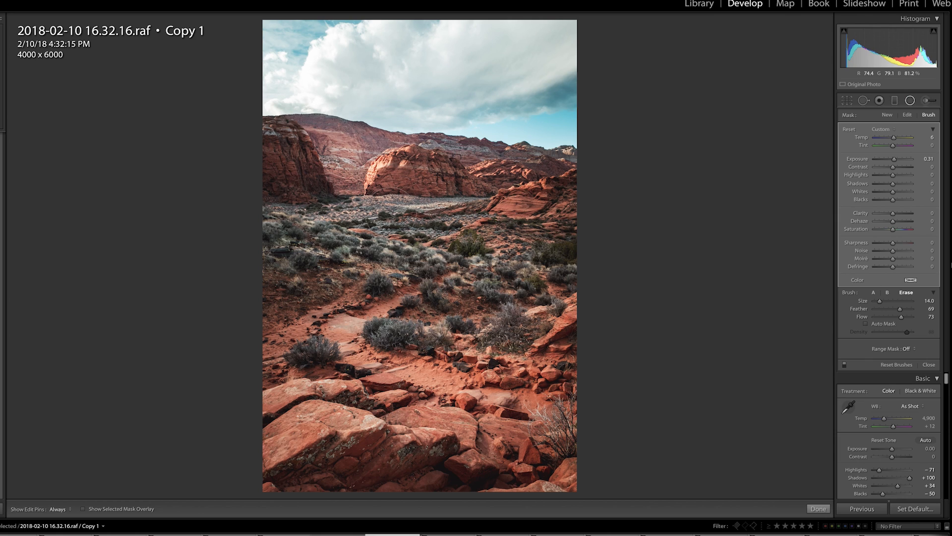
Reselect the mountainside brush adjustment, set its Exposure to 0.18, and finish editing it
click(927, 101)
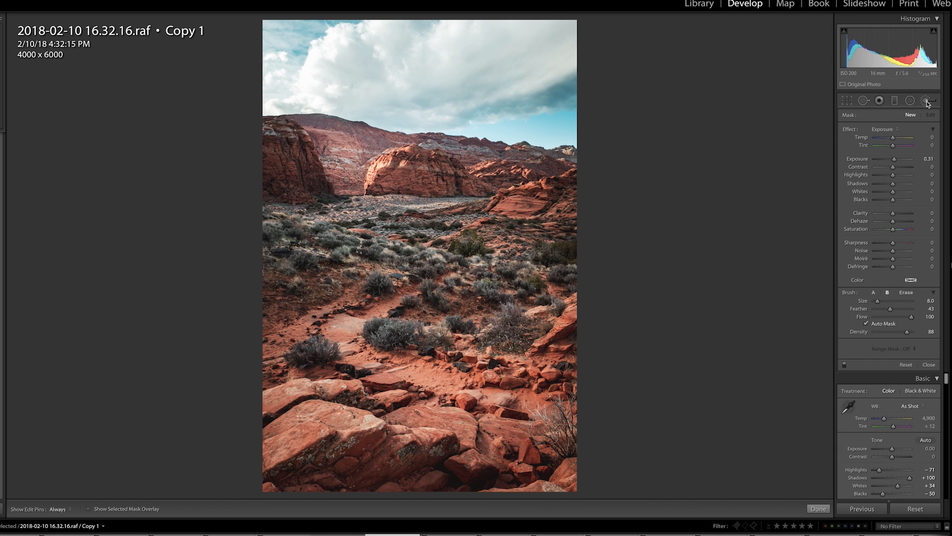
click(346, 180)
click(895, 159)
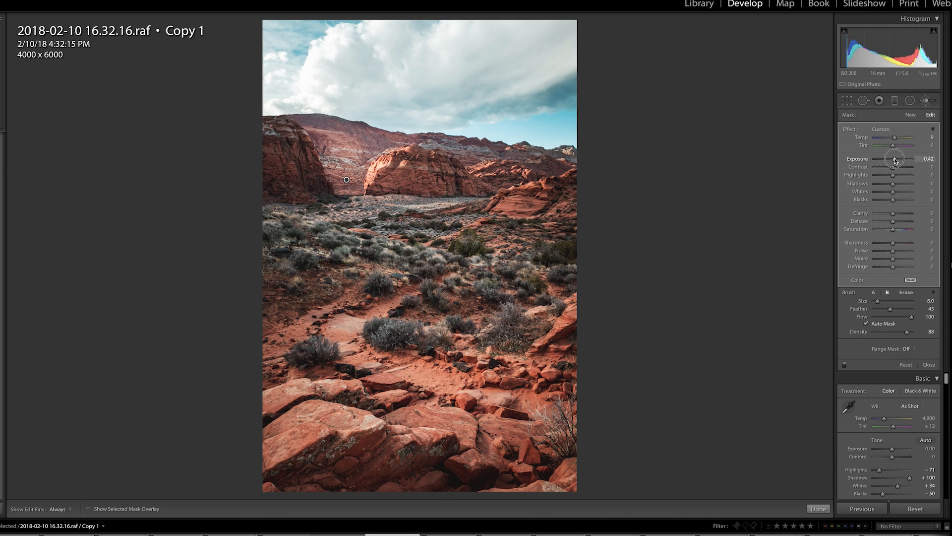
drag(895, 160, 893, 159)
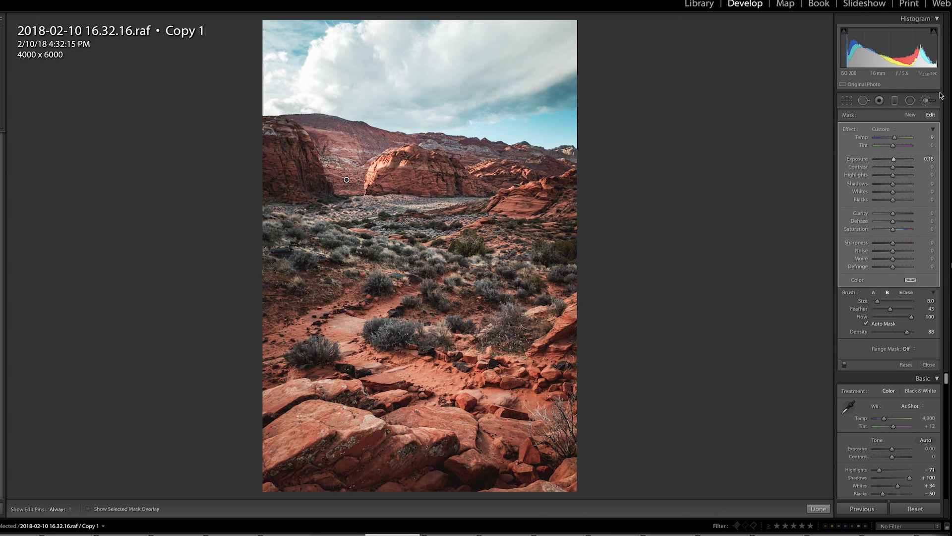
click(926, 101)
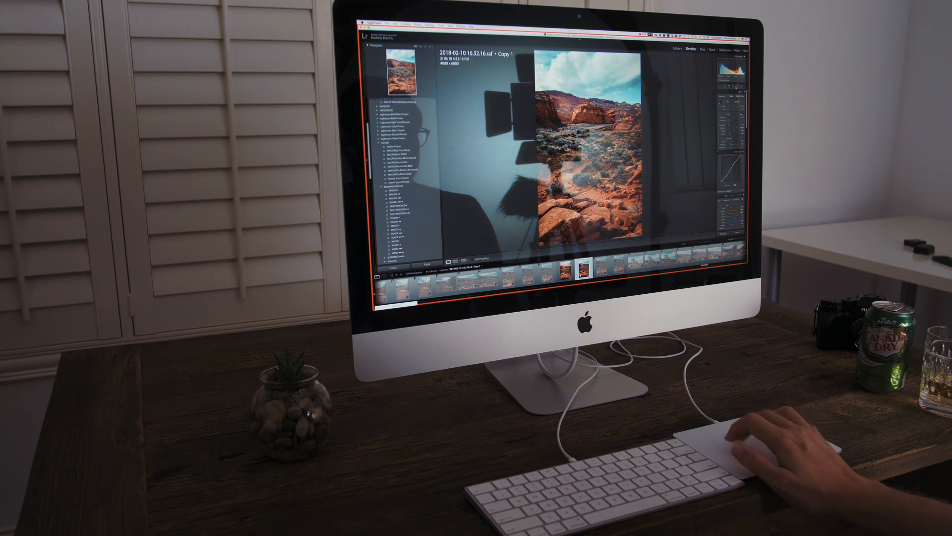
Add a large inverted radial filter with feather 100 over the sky's upper-left corner, using Temp 100 and Exposure 1.37
click(736, 87)
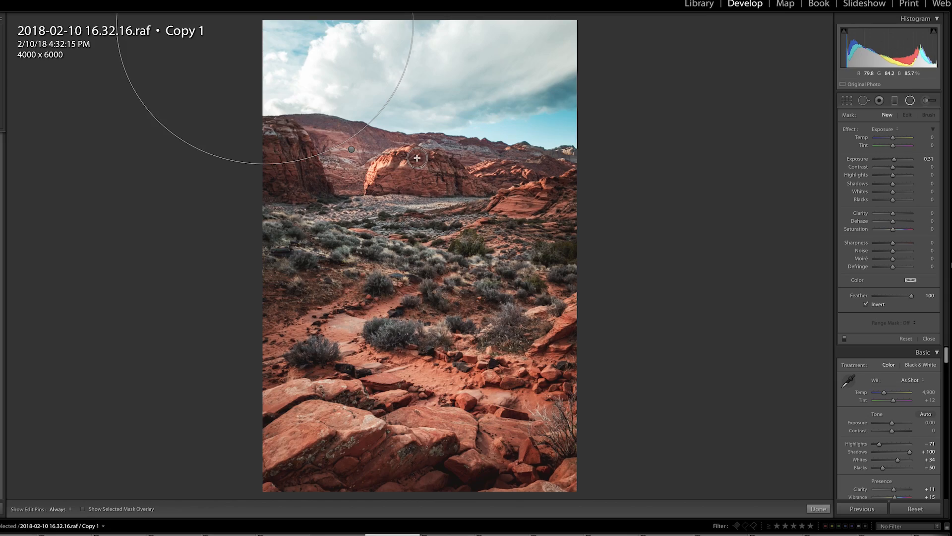
drag(414, 163, 427, 169)
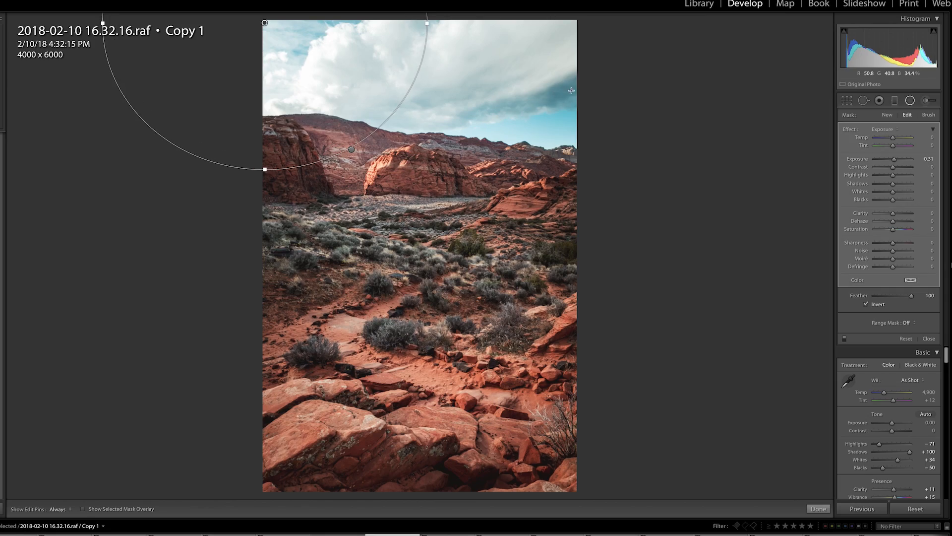
click(894, 138)
drag(896, 139, 898, 139)
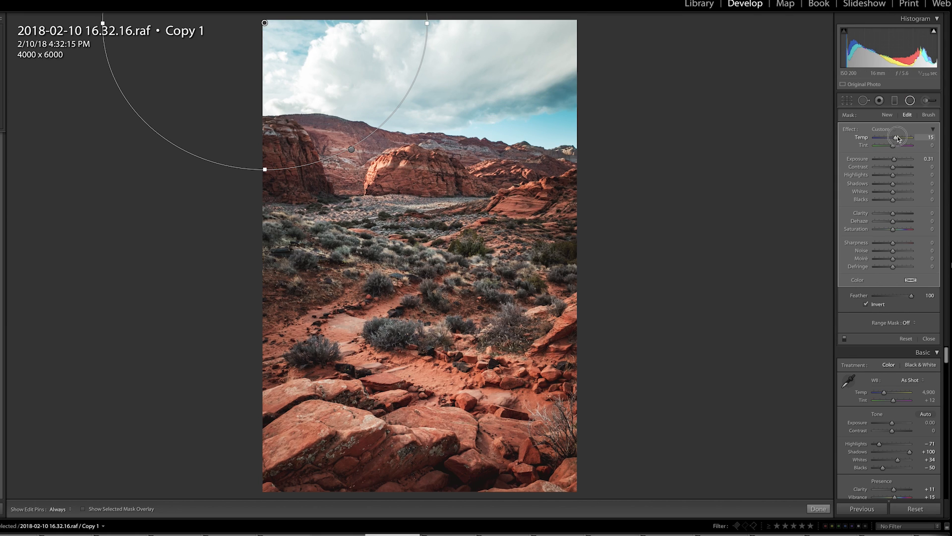
drag(898, 138, 901, 160)
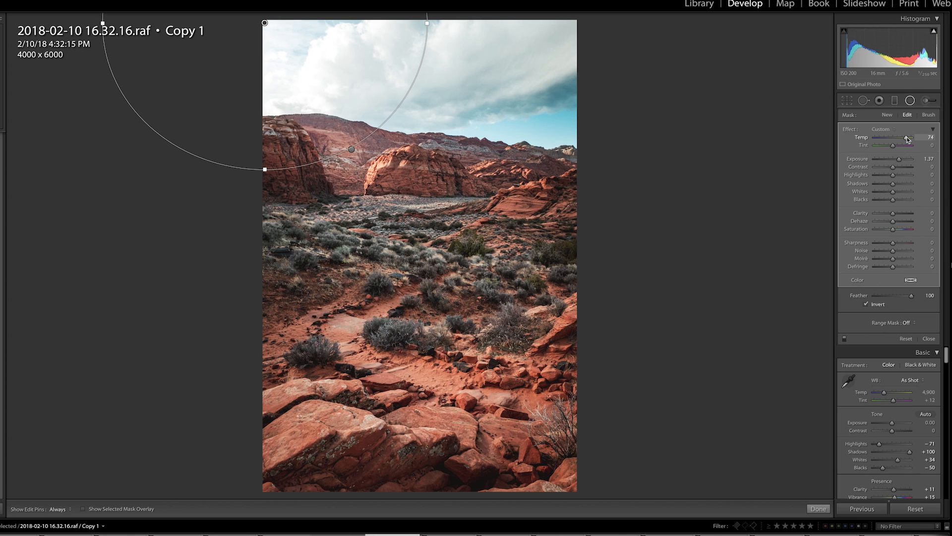
drag(907, 139, 913, 139)
click(894, 147)
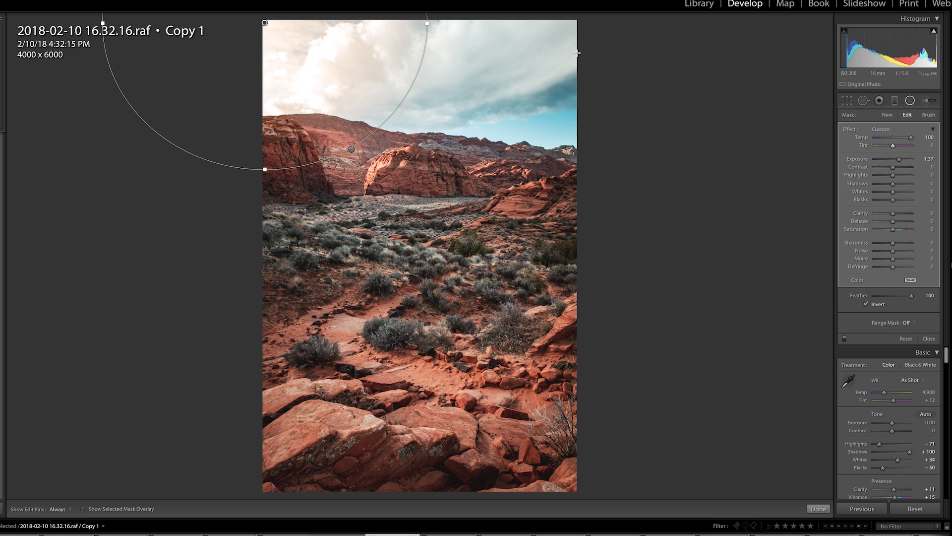
Reduce the sky radial filter's Temp and Exposure slightly and finish editing it
drag(911, 137, 907, 137)
click(898, 159)
drag(896, 158, 895, 157)
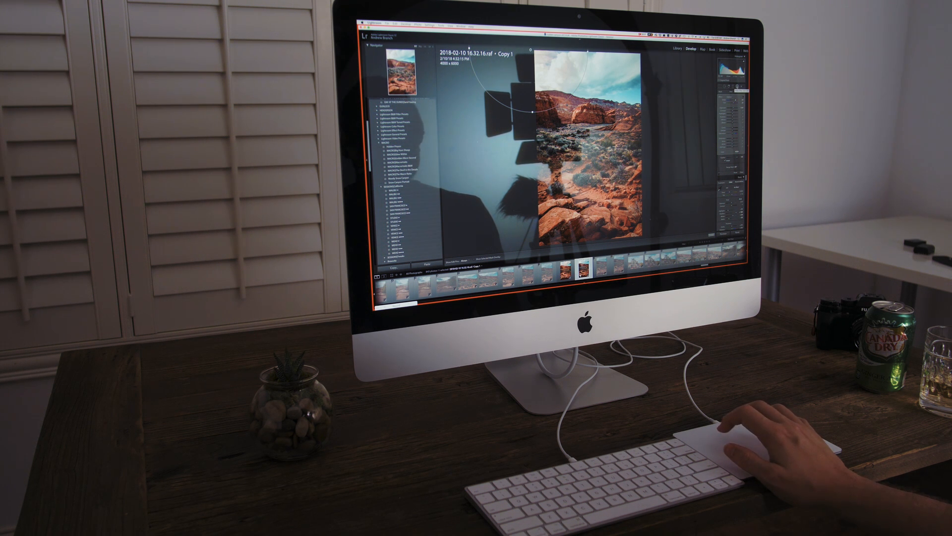
click(736, 87)
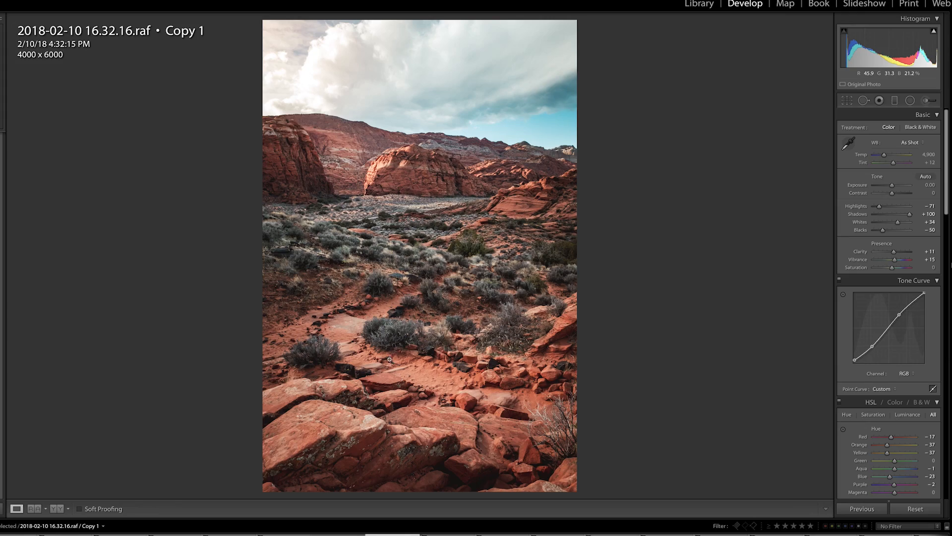
Start a new brush adjustment with Exposure 0.31 on the red dirt path near the foreground rocks, sizing the brush to 9
click(925, 102)
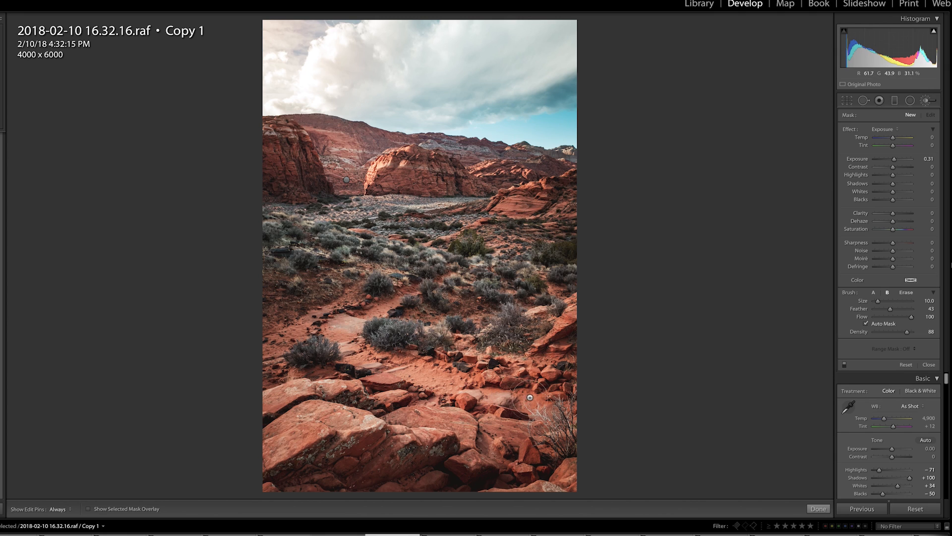
key(bracketright)
key(bracketright)
key(bracketright)
key(h)
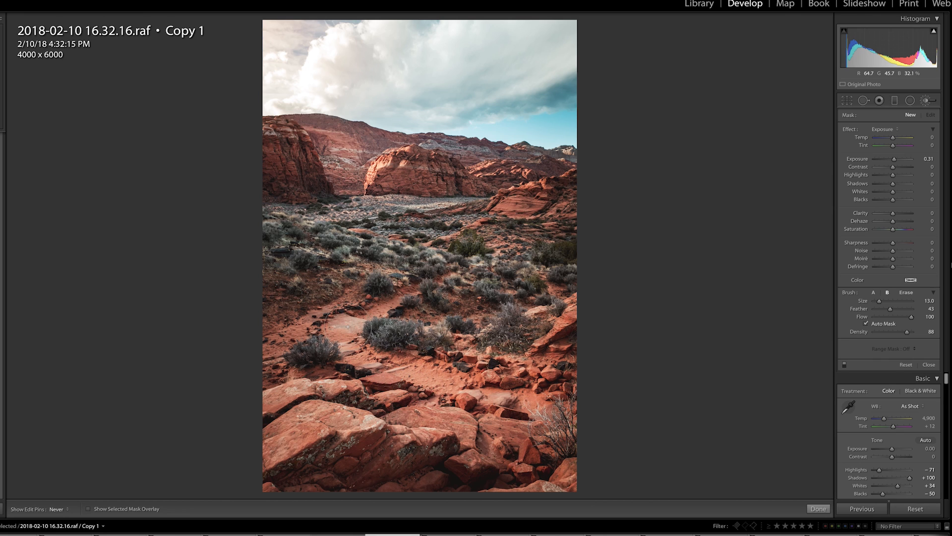
key(h)
key(h)
key(bracketleft)
key(bracketleft)
key(bracketleft)
key(bracketleft)
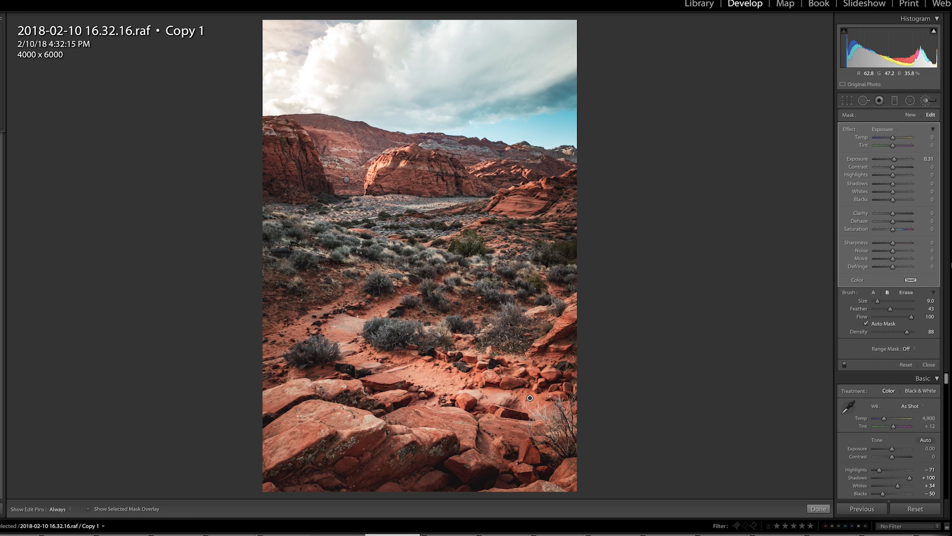
Paint the adjustment along the winding dirt path, reducing the brush size to 6, with Temp 7, and finish the brush adjustment
drag(416, 287, 334, 332)
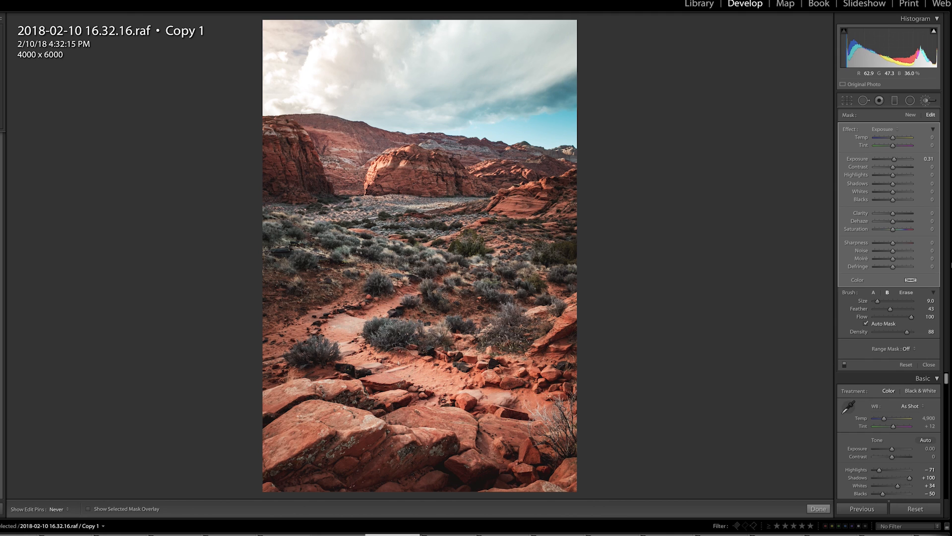
key(h)
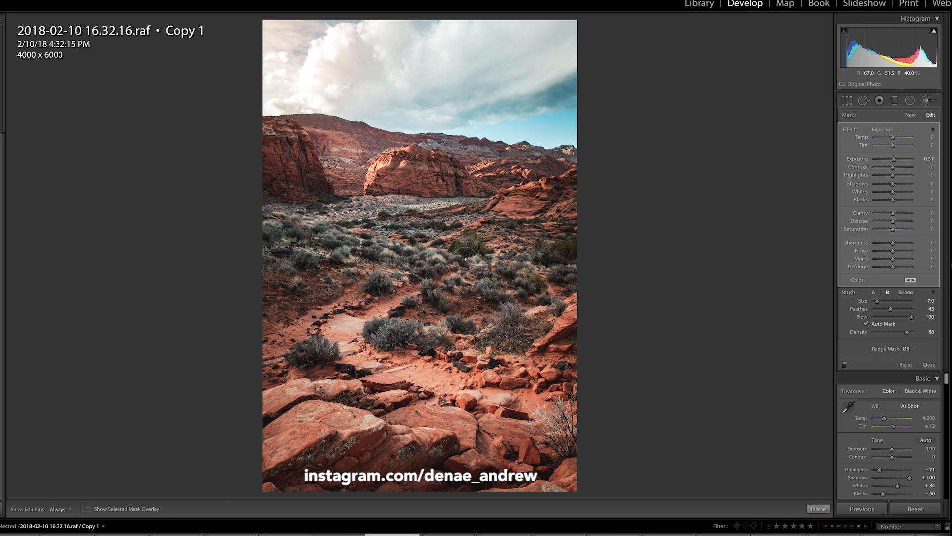
key(bracketleft)
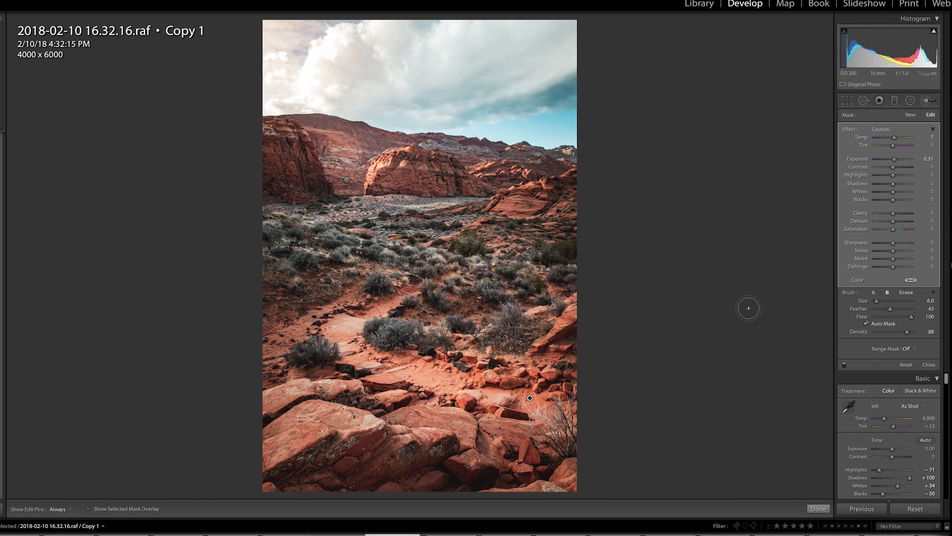
key(k)
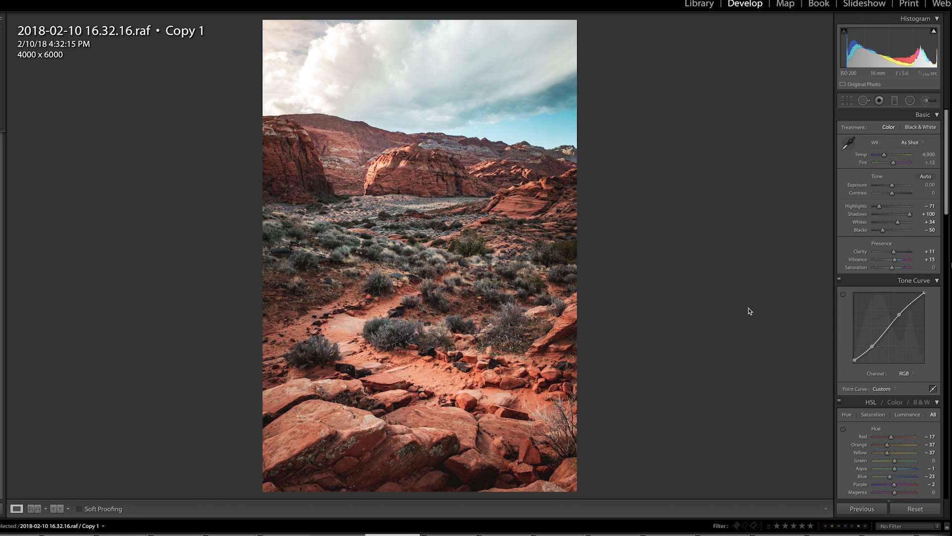
click(910, 100)
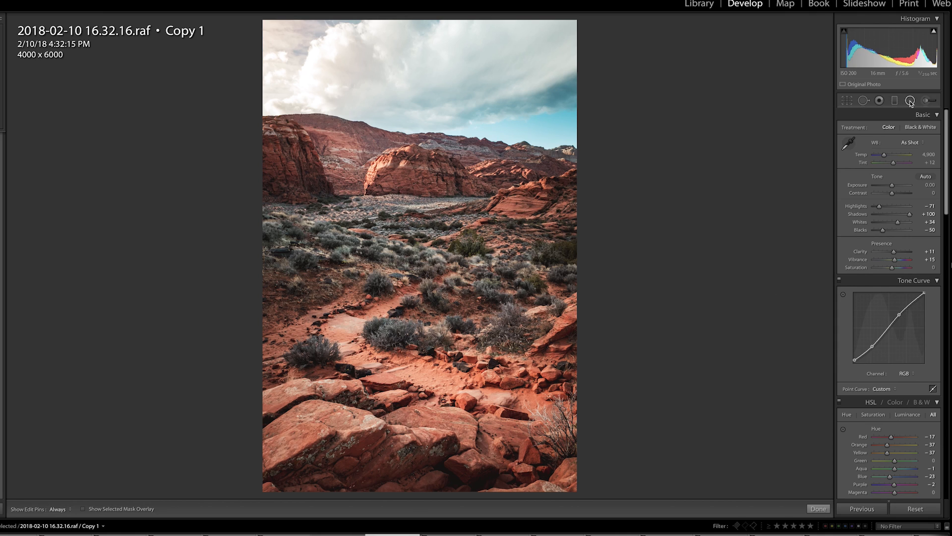
mouse_move(325, 231)
mouse_down()
mouse_move(400, 252)
mouse_move(437, 230)
mouse_up()
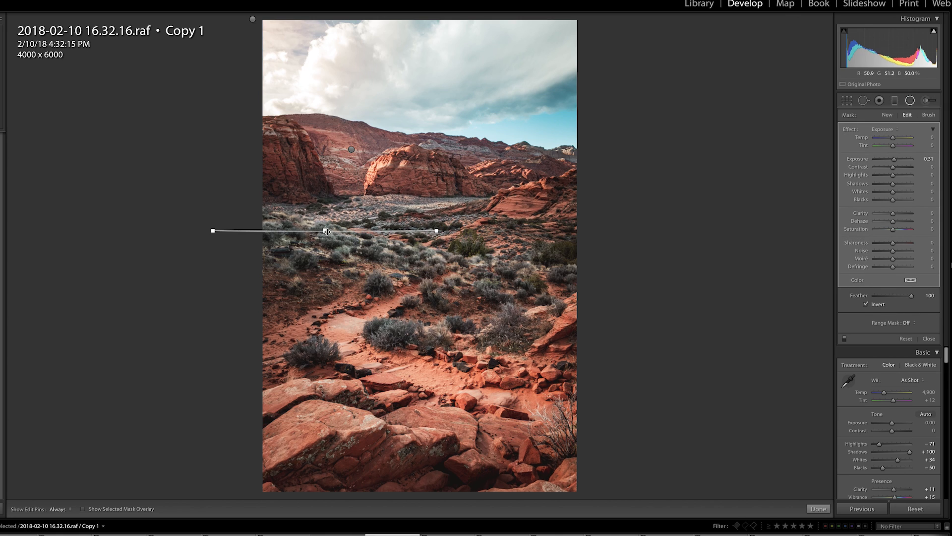
key(Delete)
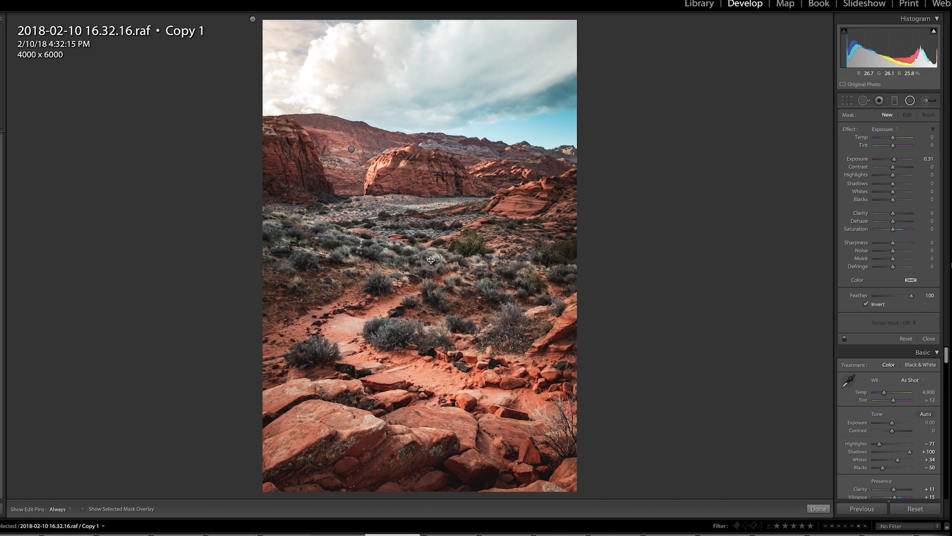
drag(431, 260, 438, 267)
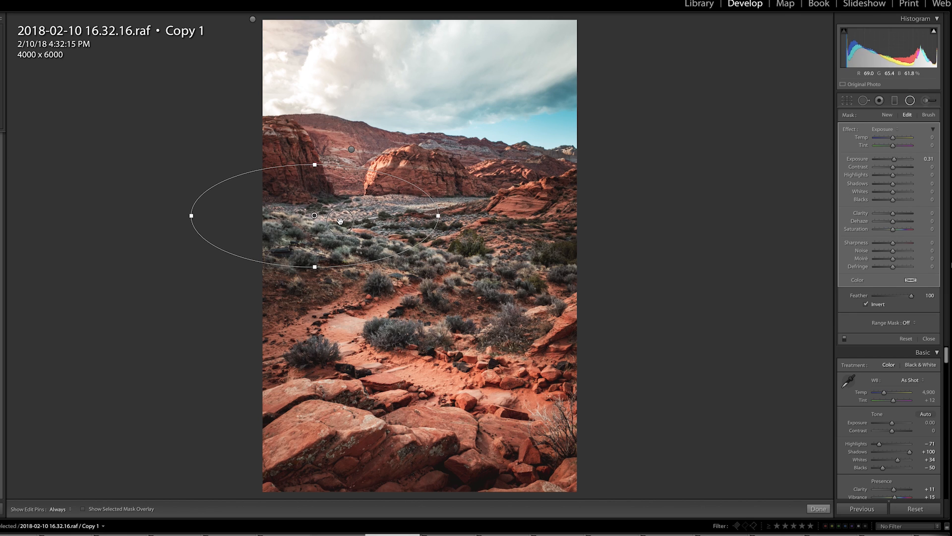
drag(340, 221, 340, 222)
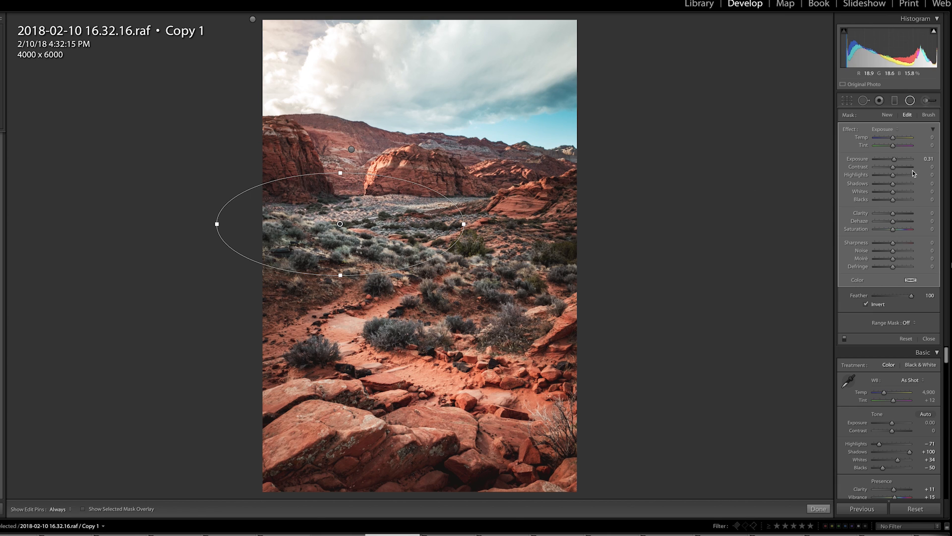
click(910, 101)
Add a wide inverted radial filter over the shrubs beside the path, try Exposure −0.48, raise it again, and finish editing
click(910, 100)
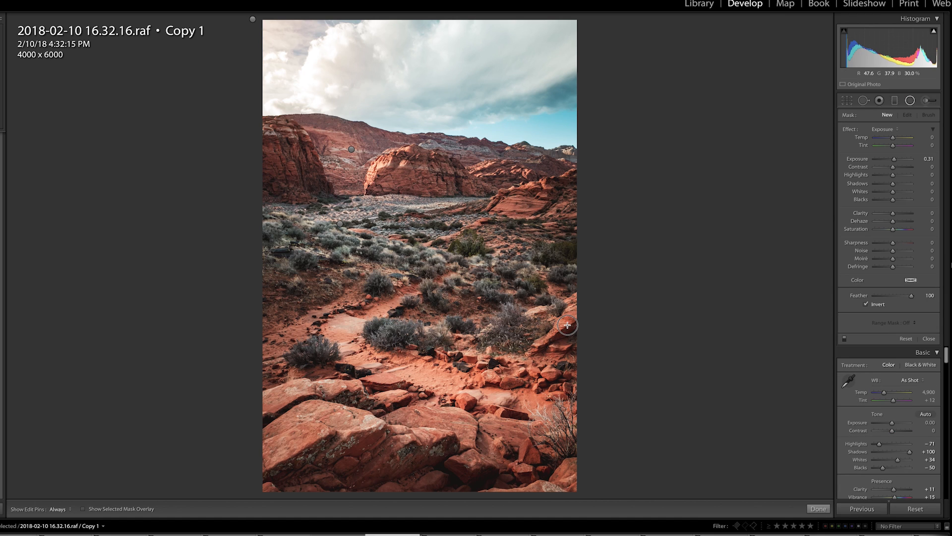
drag(568, 324, 583, 341)
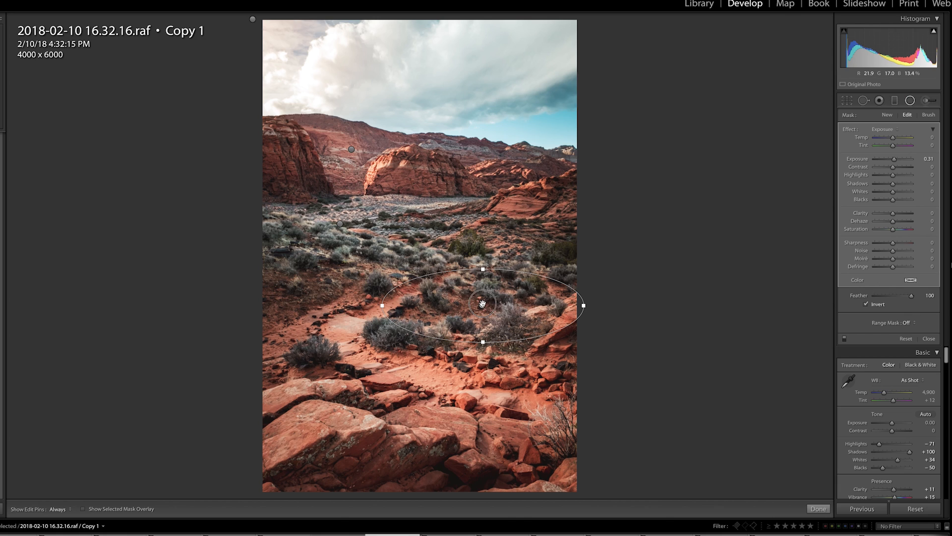
drag(495, 307, 508, 313)
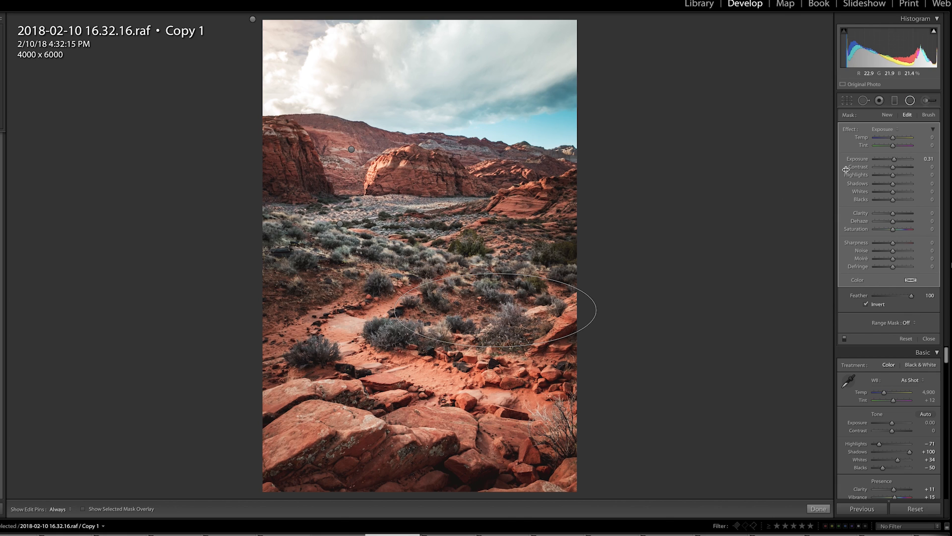
drag(889, 160, 891, 160)
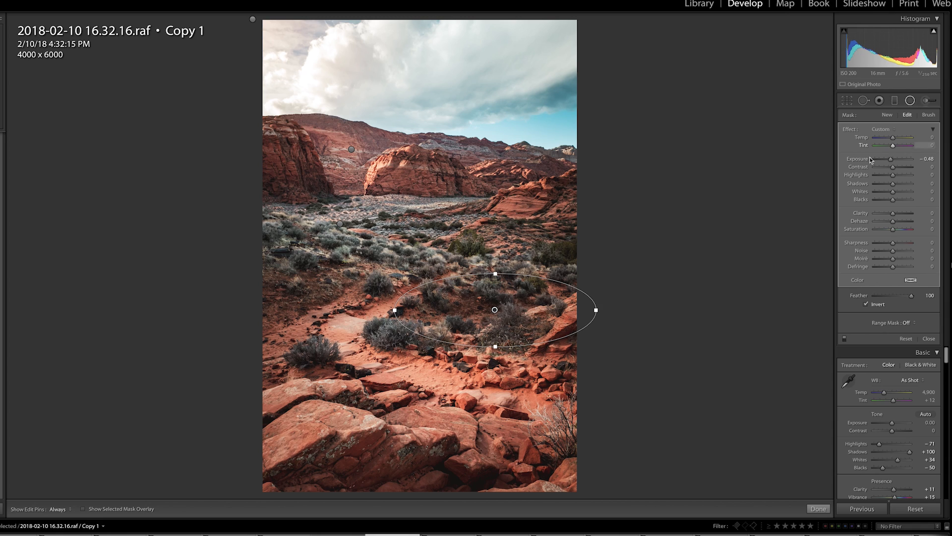
drag(891, 159, 893, 159)
click(909, 100)
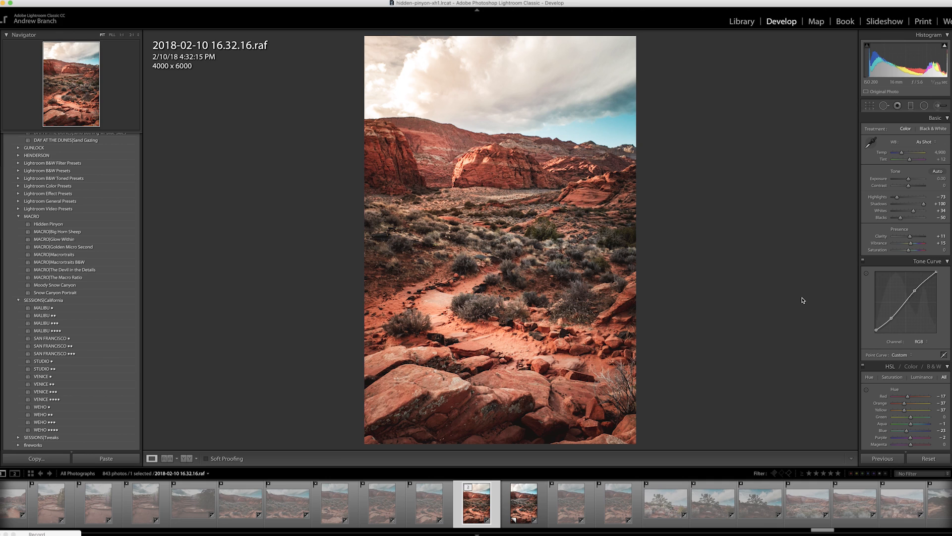
Switch from the original photo to its Copy 1 version and set the white balance Temp to 5,099
key(super+apostrophe)
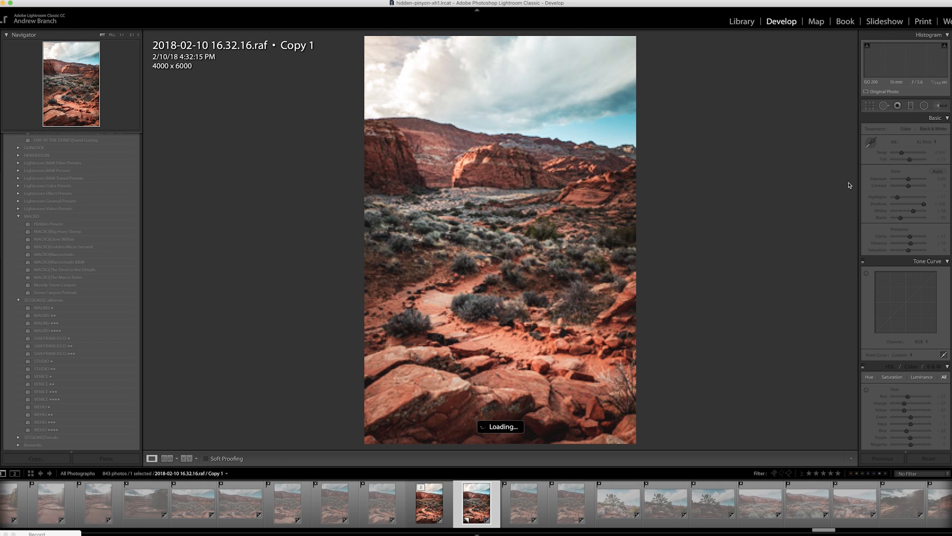
click(901, 153)
drag(902, 153, 903, 155)
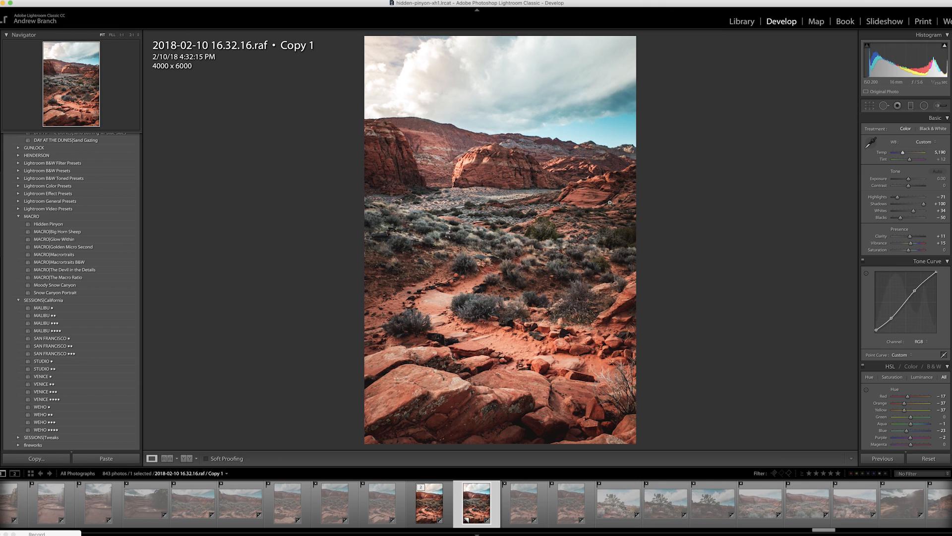
drag(903, 152, 903, 154)
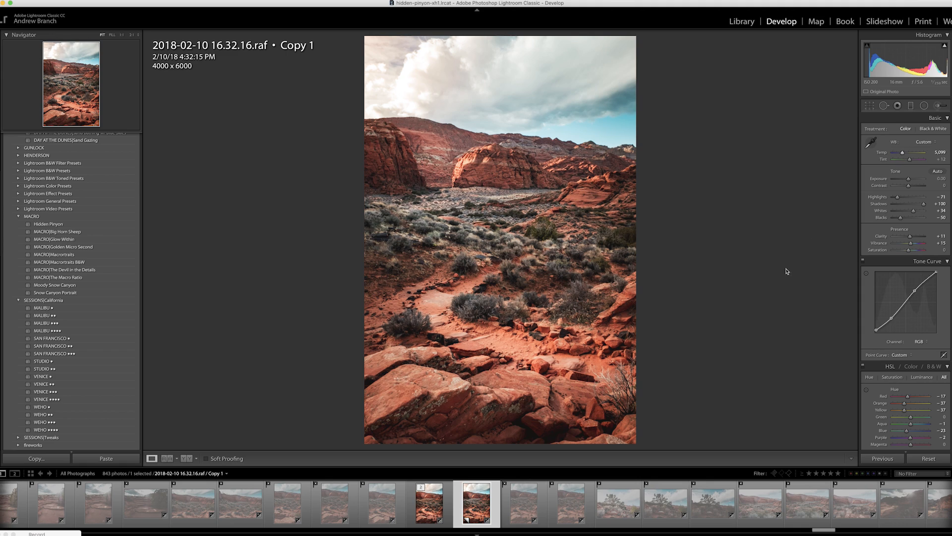